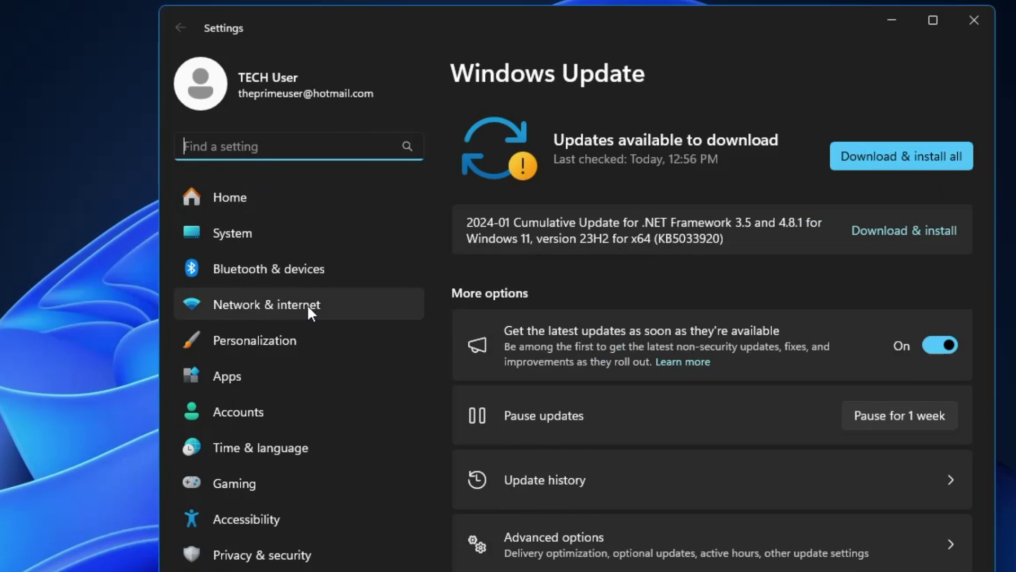
Turn off the metered connection for the Ethernet network and close Settings.
{"action": "left_click", "coordinate": [289, 308]}
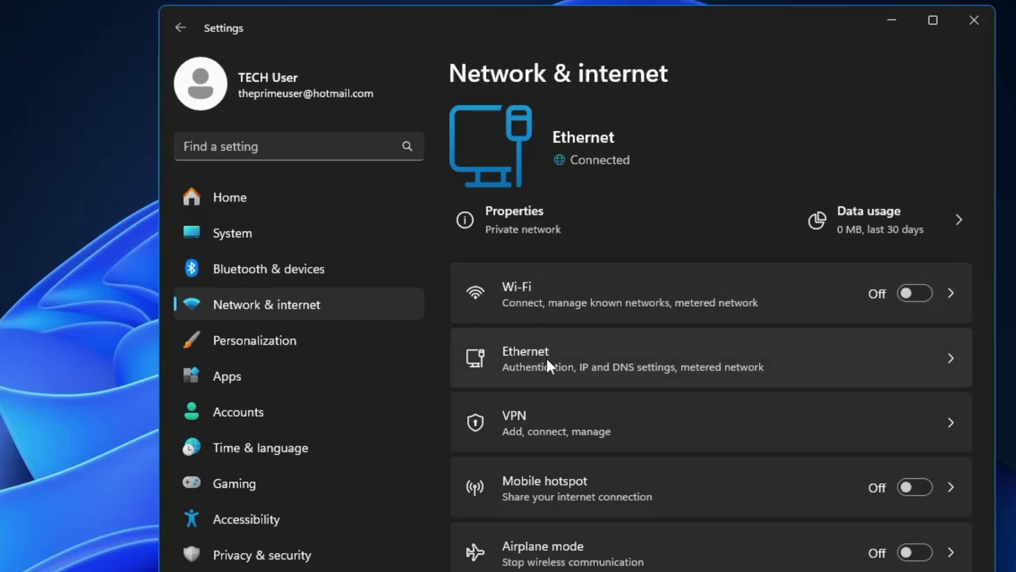
{"action": "left_click", "coordinate": [586, 353]}
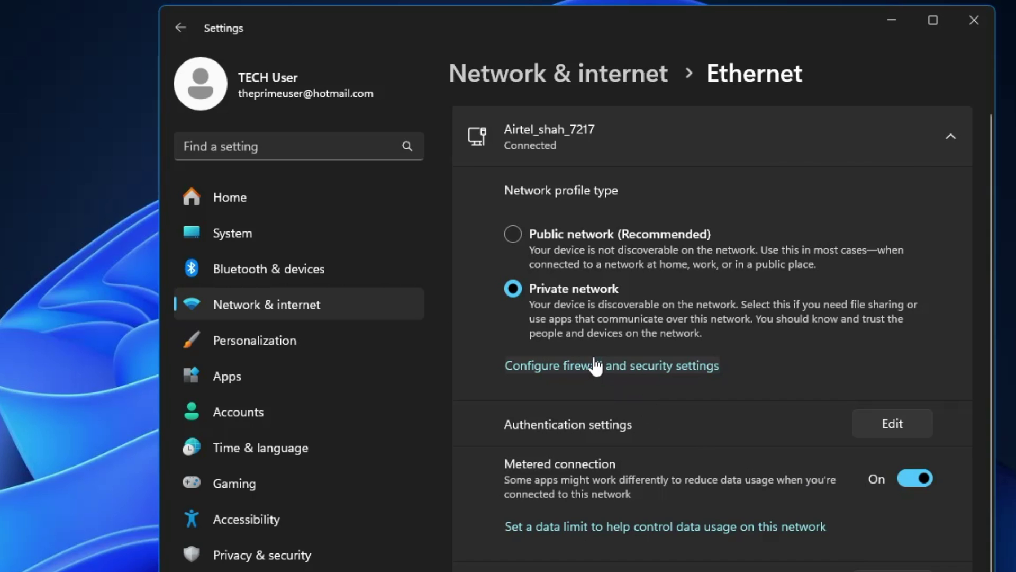
{"action": "scroll", "coordinate": [592, 364], "scroll_direction": "down", "scroll_amount": 3}
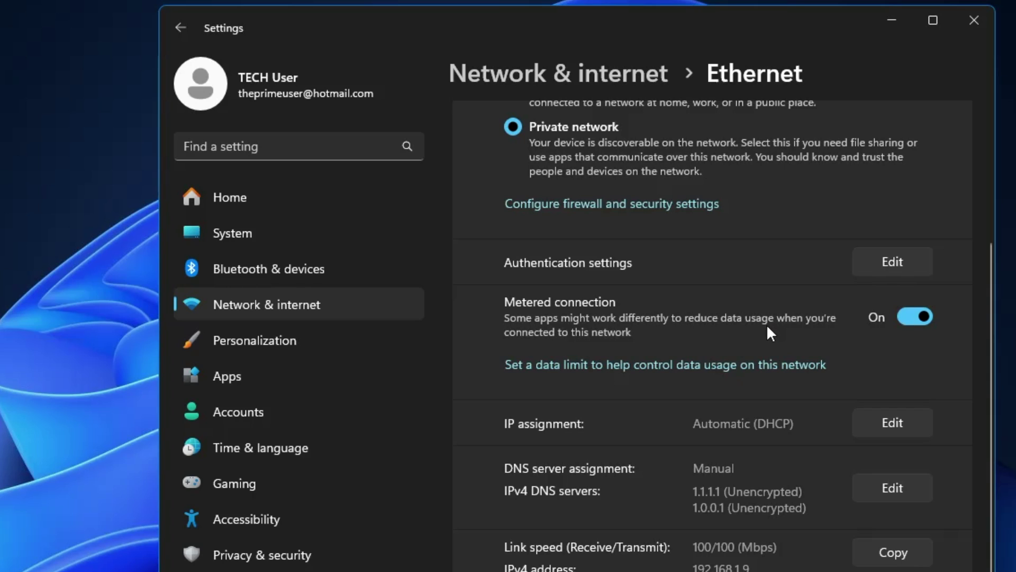
{"action": "left_click", "coordinate": [917, 317]}
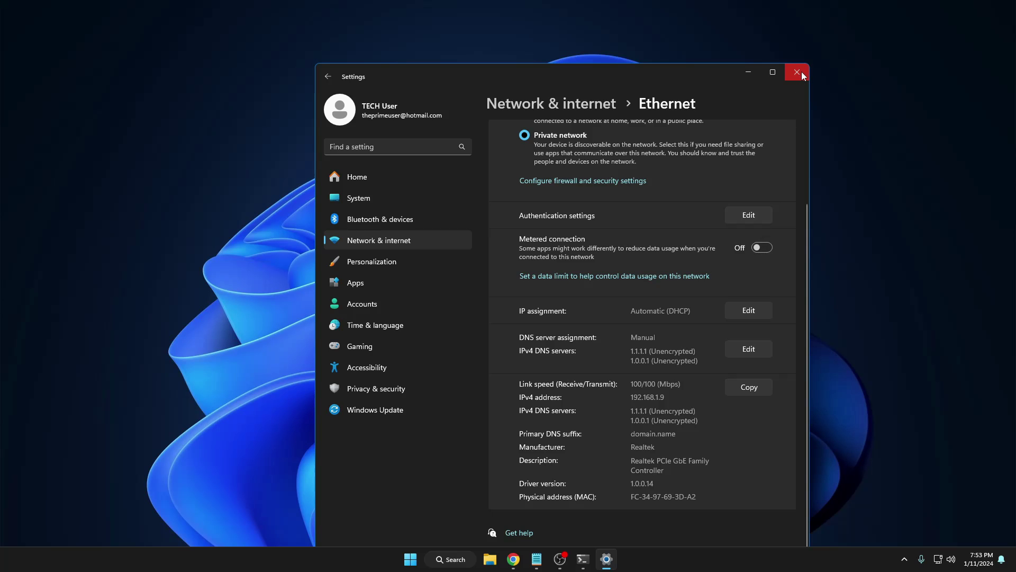
{"action": "left_click", "coordinate": [802, 74]}
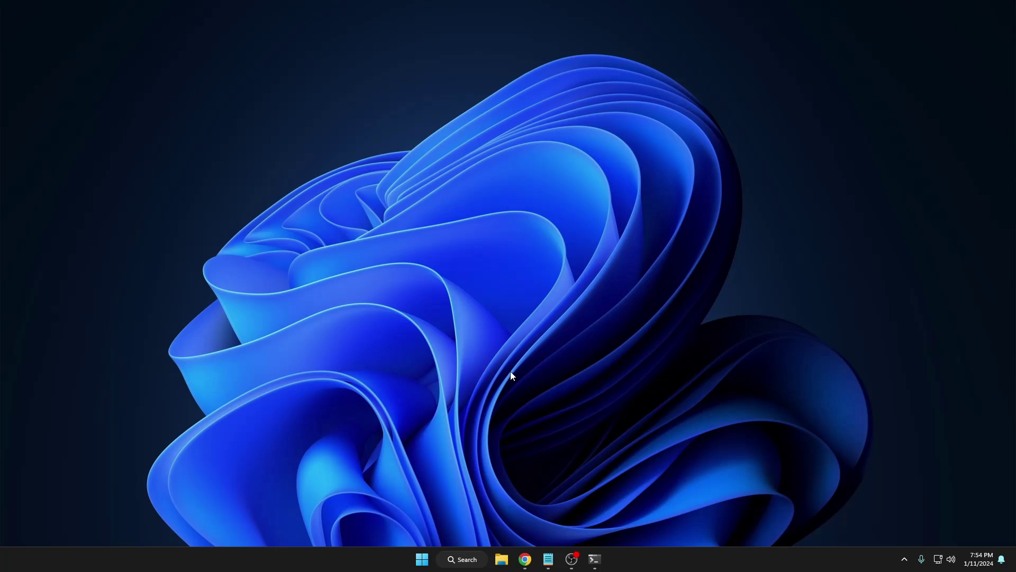
Search Windows for "resource" and open Resource Monitor.
{"action": "left_click", "coordinate": [473, 558]}
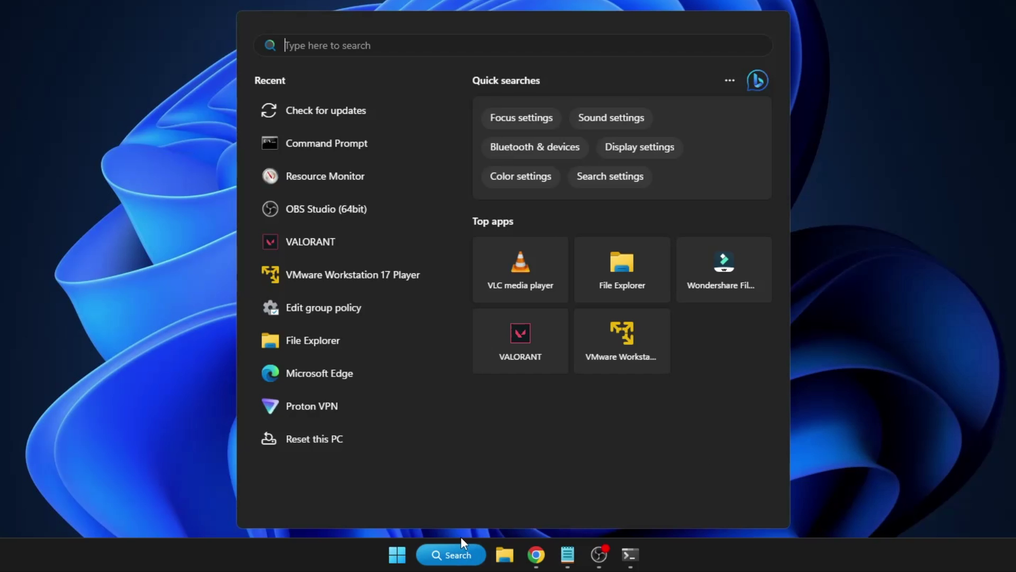
{"action": "type", "text": "resou"}
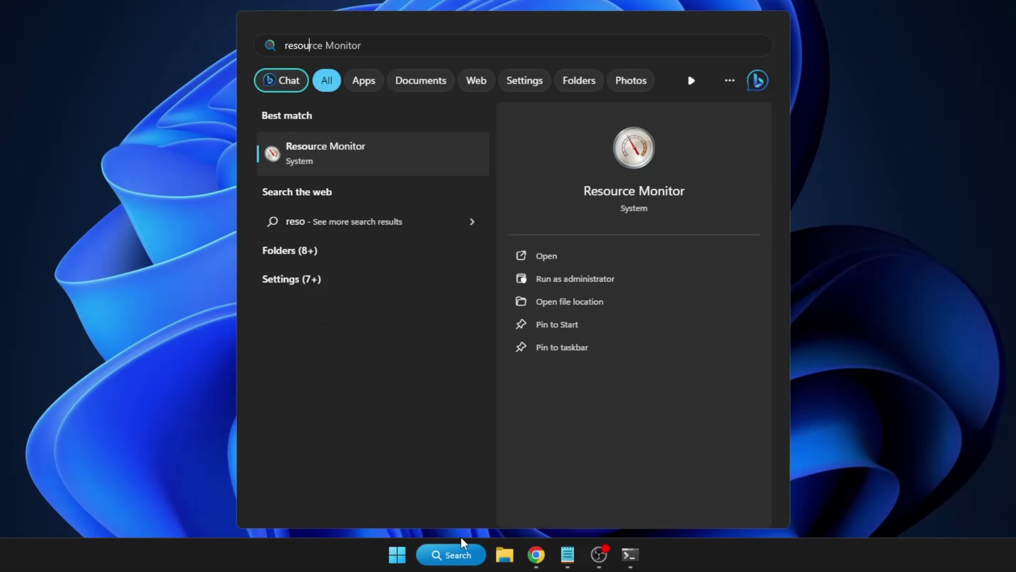
{"action": "type", "text": "rce"}
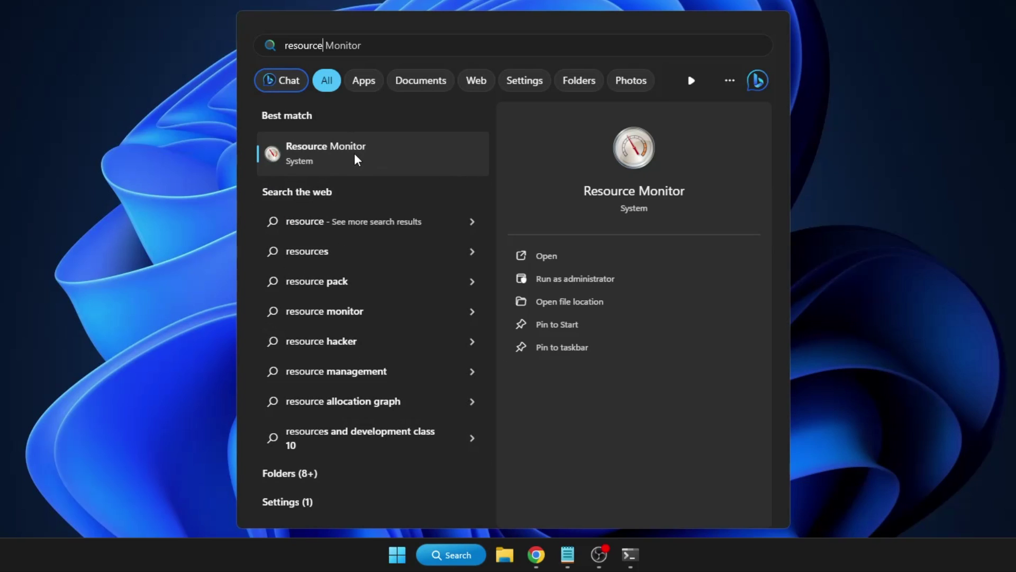
{"action": "left_click", "coordinate": [356, 153]}
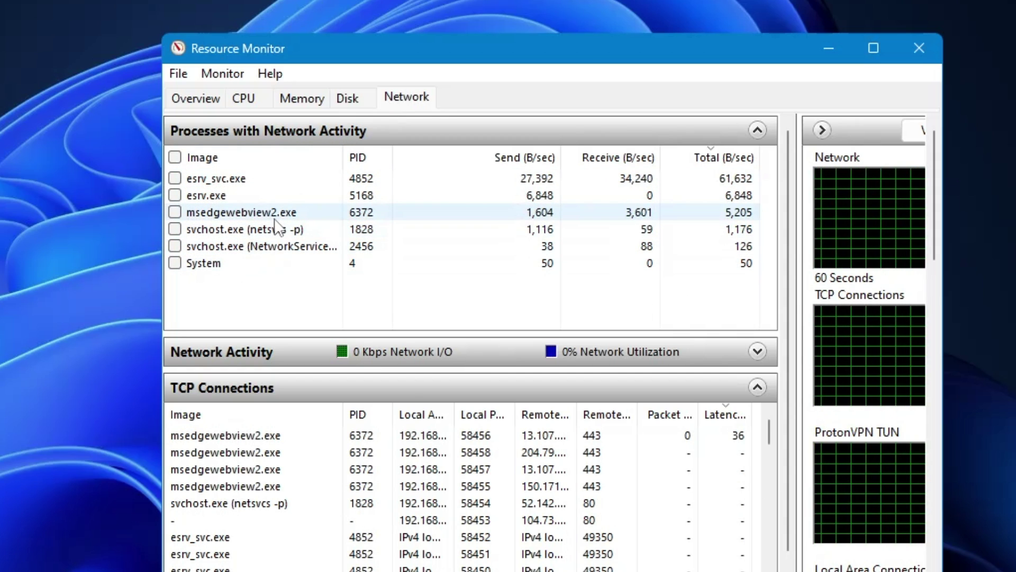
End the process tree of msedgewebview2.exe among the processes with network activity and confirm it.
{"action": "left_click", "coordinate": [222, 214]}
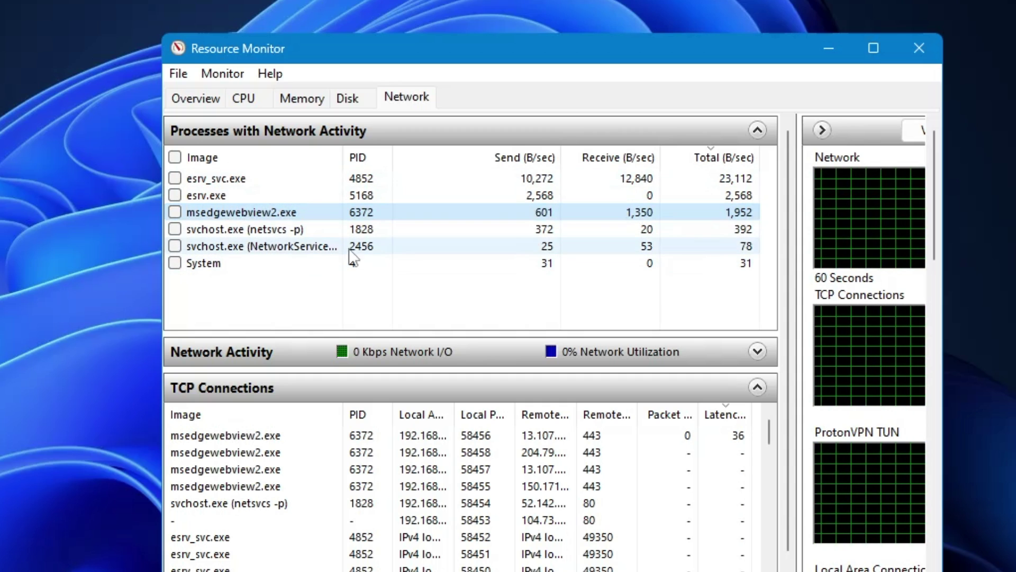
{"action": "right_click", "coordinate": [290, 212]}
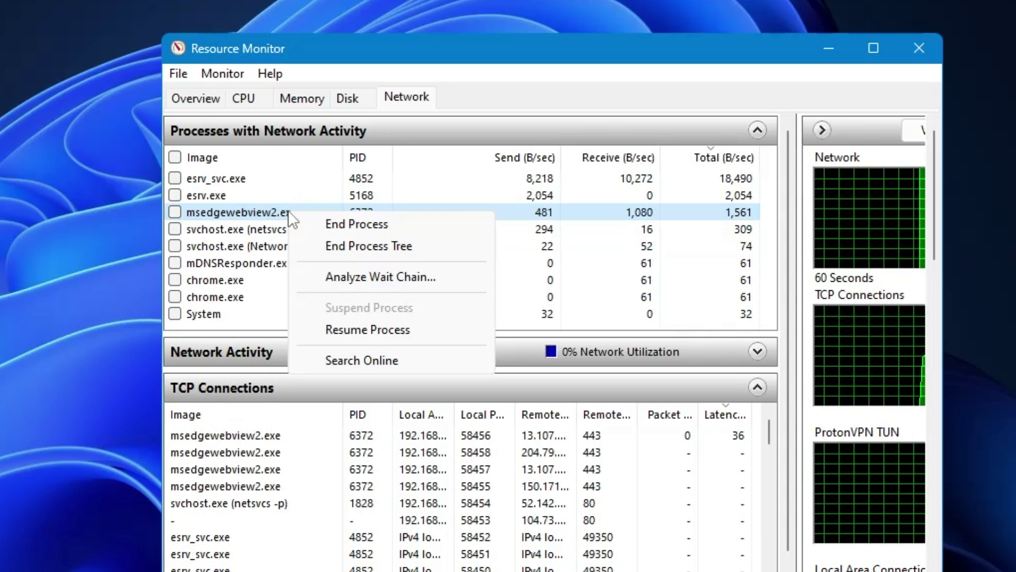
{"action": "left_click", "coordinate": [360, 248]}
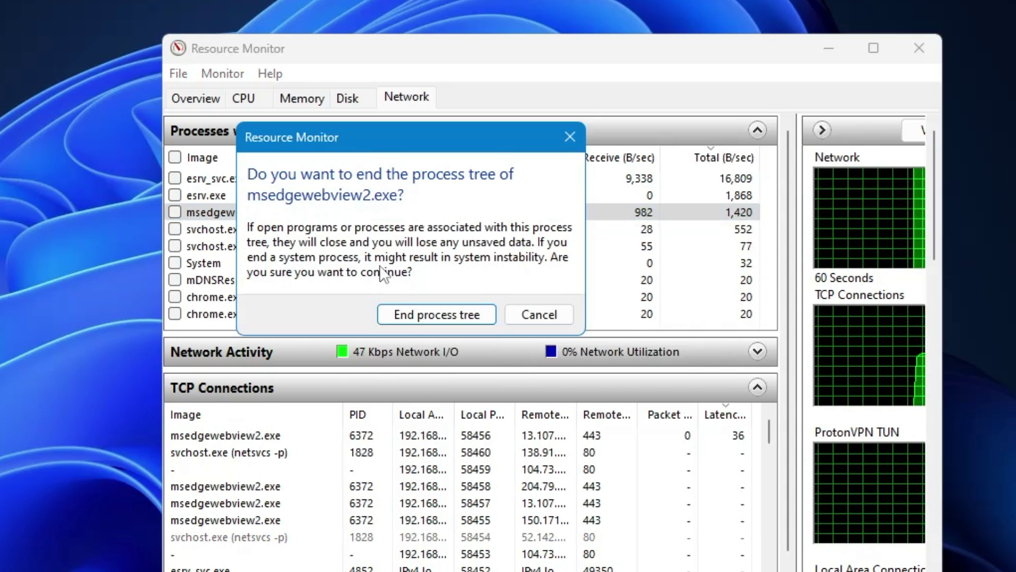
{"action": "left_click", "coordinate": [411, 319]}
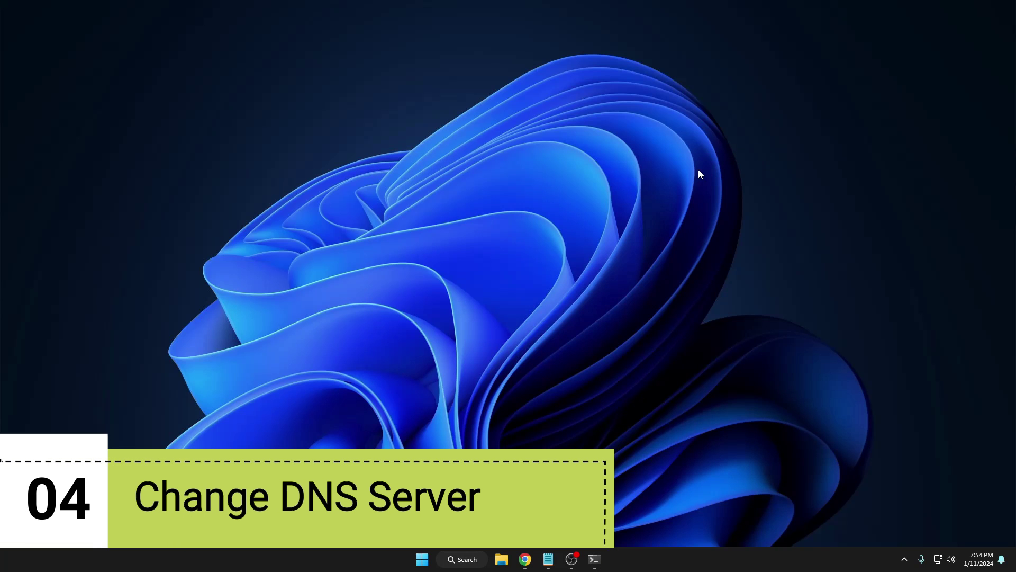
Open the Network Connections window by searching Windows for ncpa.cpl.
{"action": "left_click", "coordinate": [471, 562]}
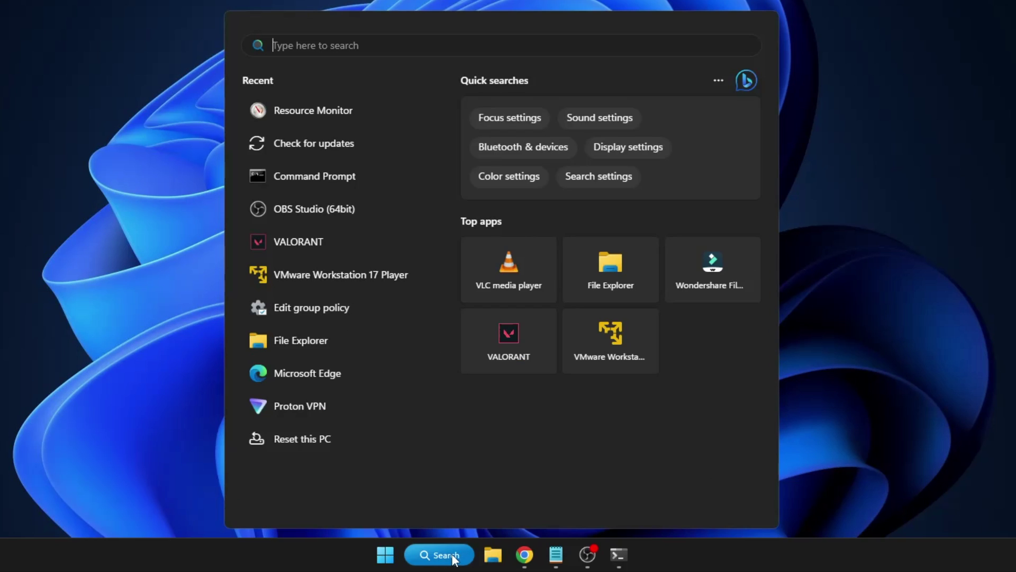
{"action": "type", "text": "mc"}
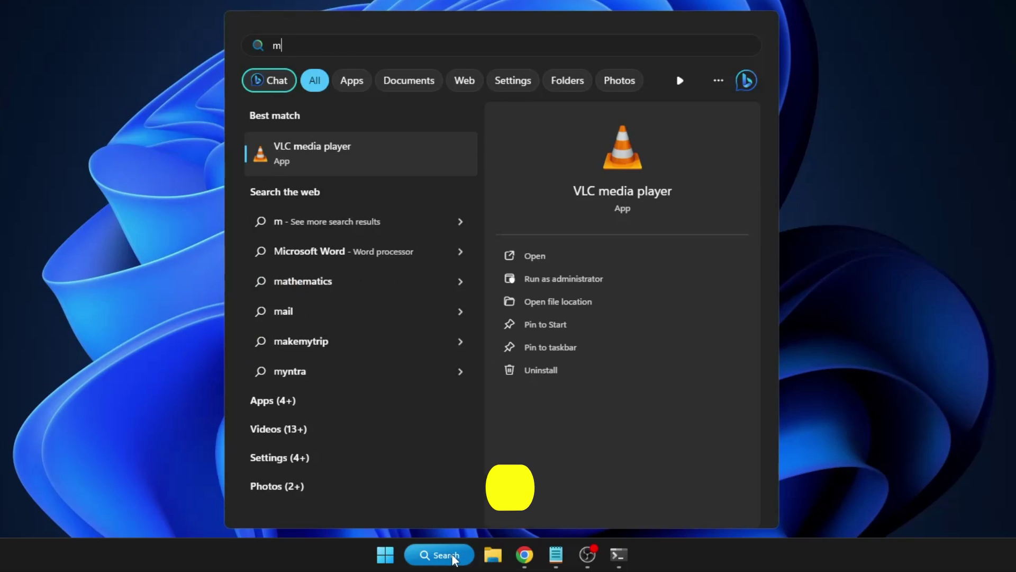
{"action": "key", "text": "BackSpace"}
{"action": "key", "text": "BackSpace"}
{"action": "type", "text": "ncpa.cpl"}
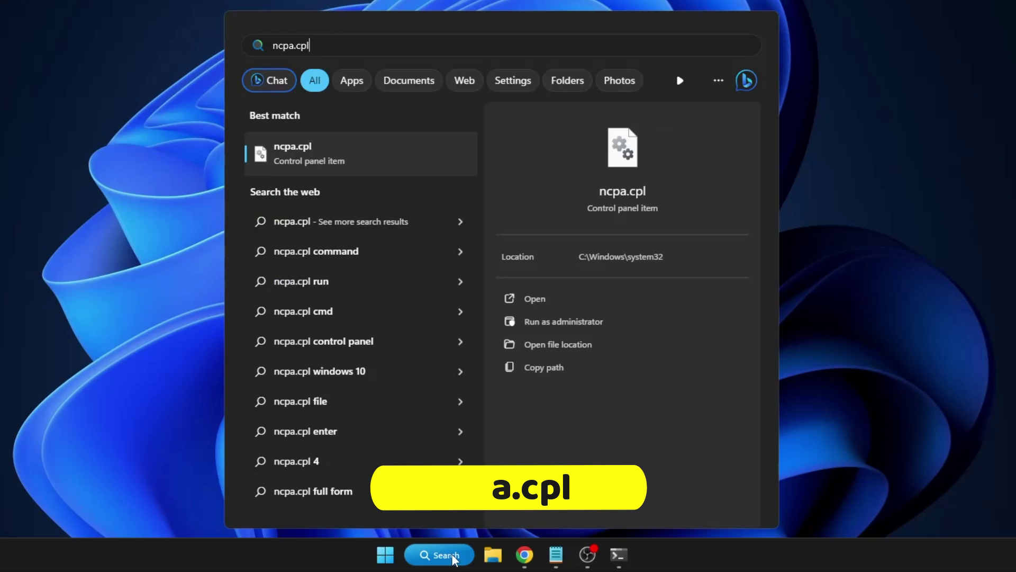
{"action": "key", "text": "Return"}
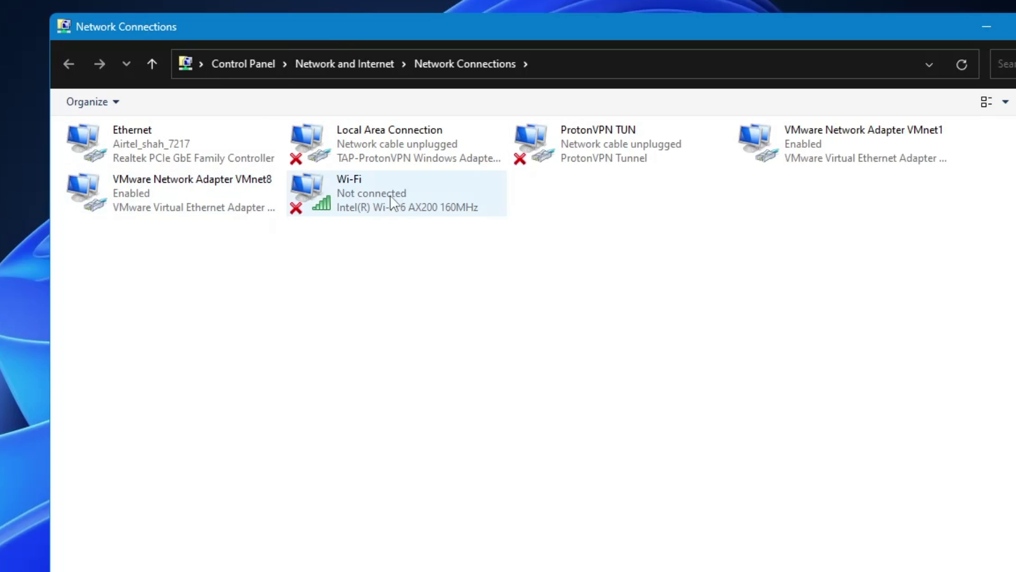
Open the Internet Protocol Version 4 (TCP/IPv4) properties of the Wi-Fi adapter.
{"action": "left_click", "coordinate": [365, 209]}
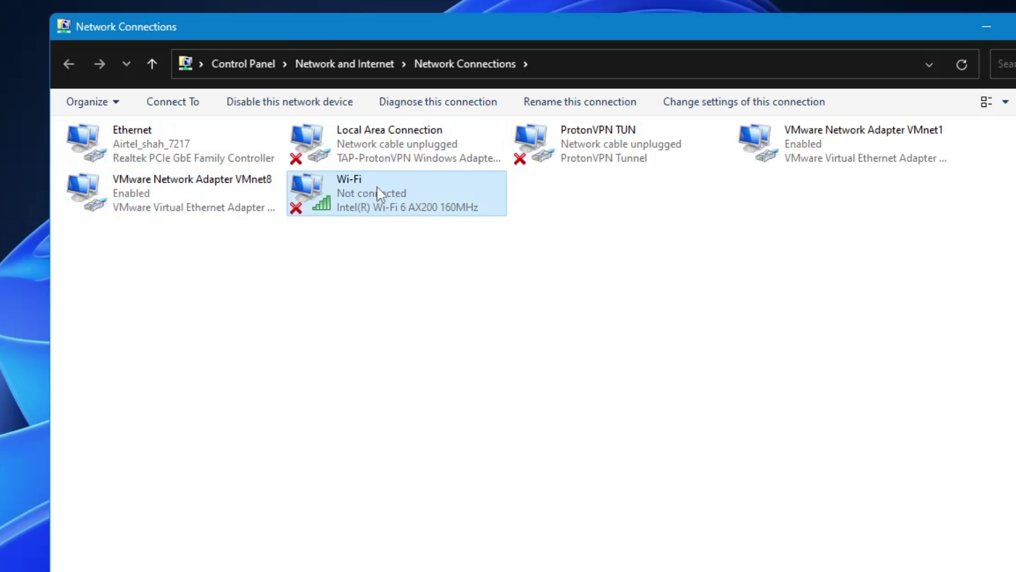
{"action": "right_click", "coordinate": [371, 195]}
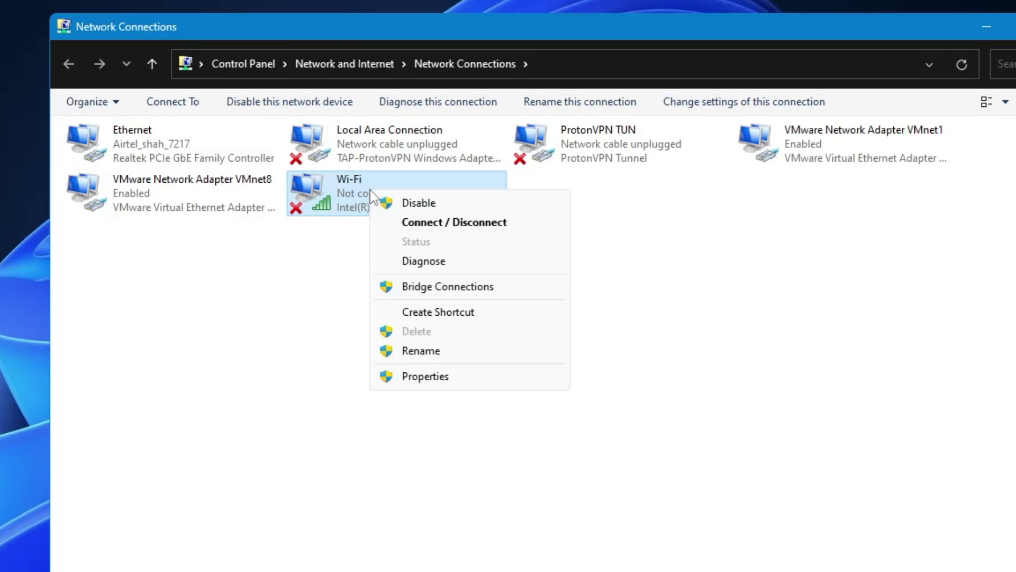
{"action": "left_click", "coordinate": [437, 379]}
{"action": "left_click", "coordinate": [391, 282]}
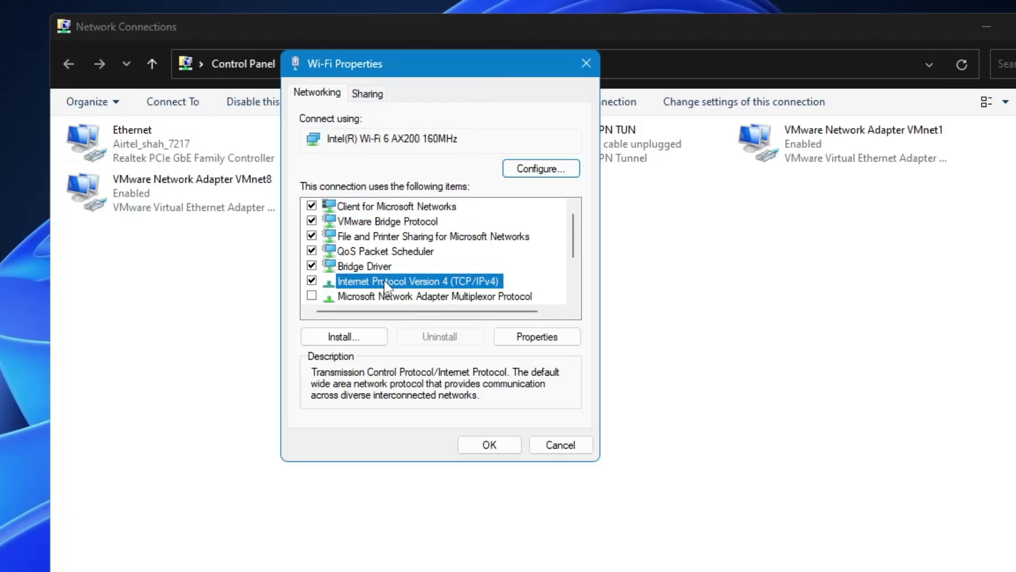
{"action": "double_click", "coordinate": [453, 285]}
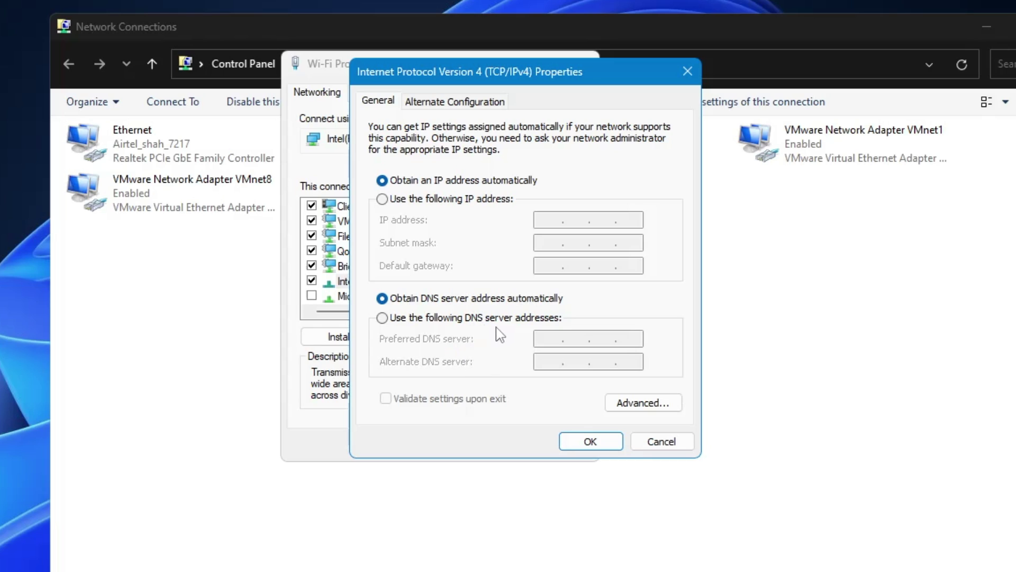
Open Command Prompt, ping 8.8.8.8 and highlight the average round-trip time.
{"action": "key", "text": "super"}
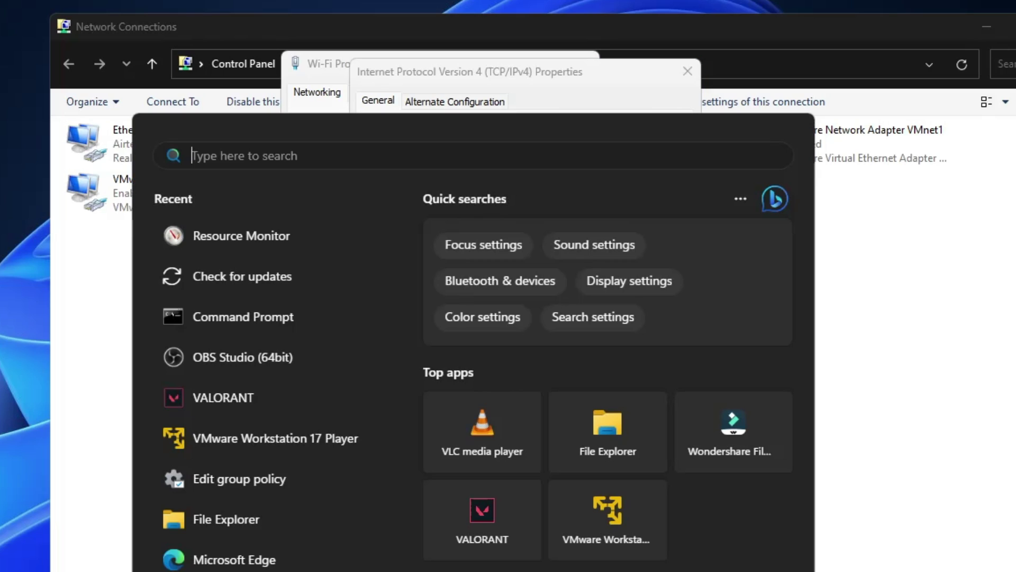
{"action": "type", "text": "c,d"}
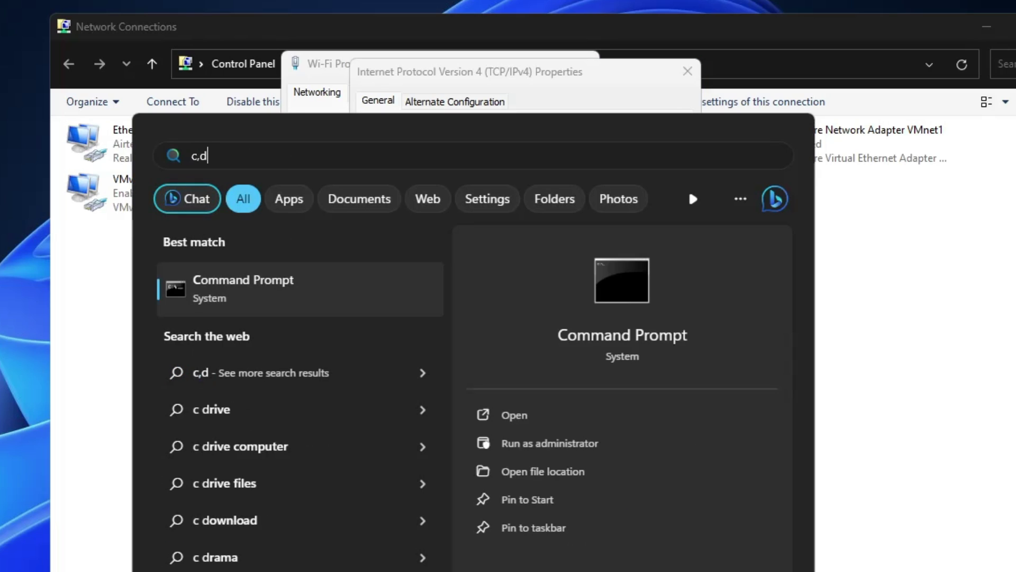
{"action": "left_click", "coordinate": [336, 289]}
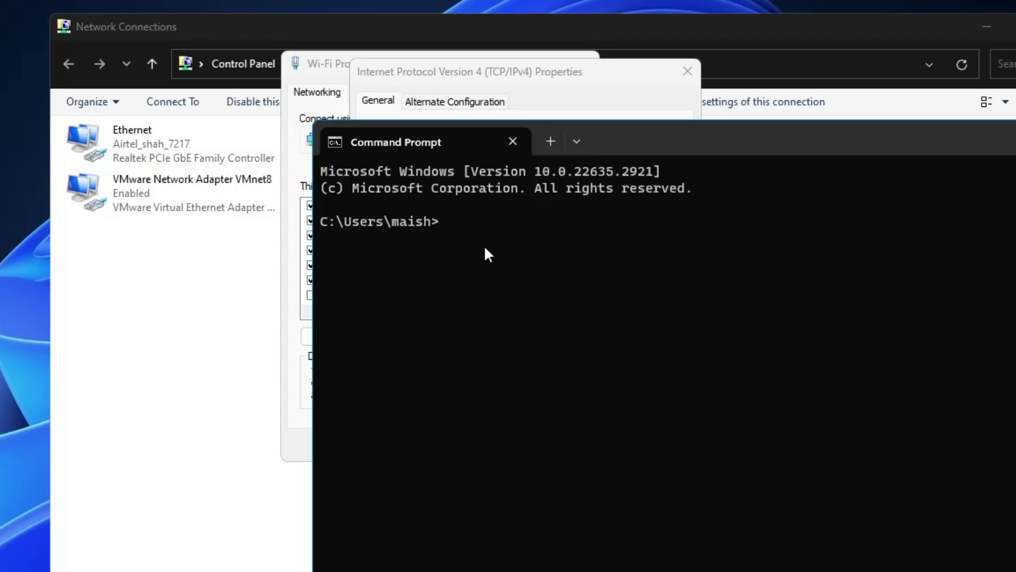
{"action": "type", "text": "ping 8.8.8.8"}
{"action": "key", "text": "Return"}
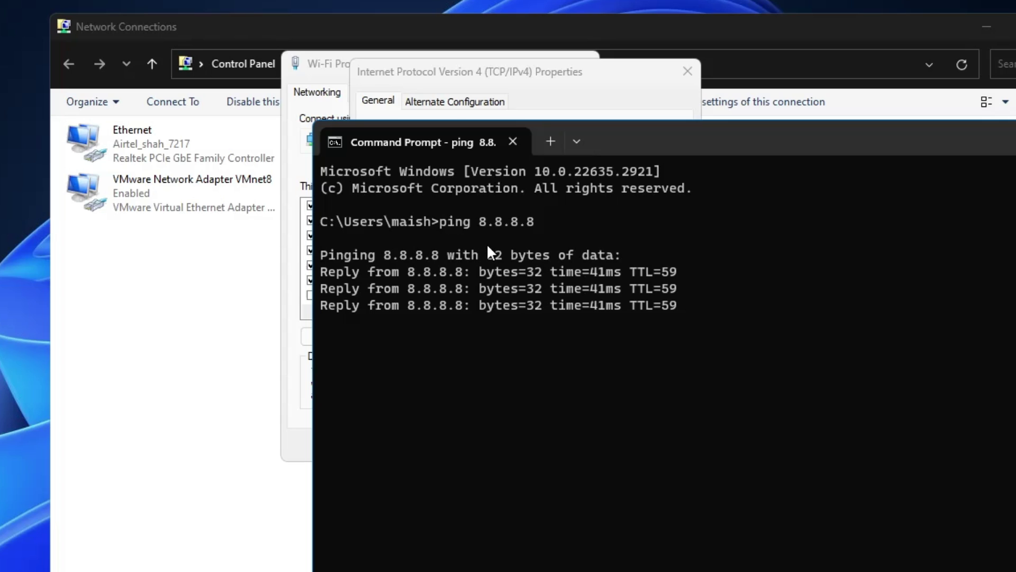
{"action": "left_click_drag", "start_coordinate": [595, 409], "coordinate": [714, 412]}
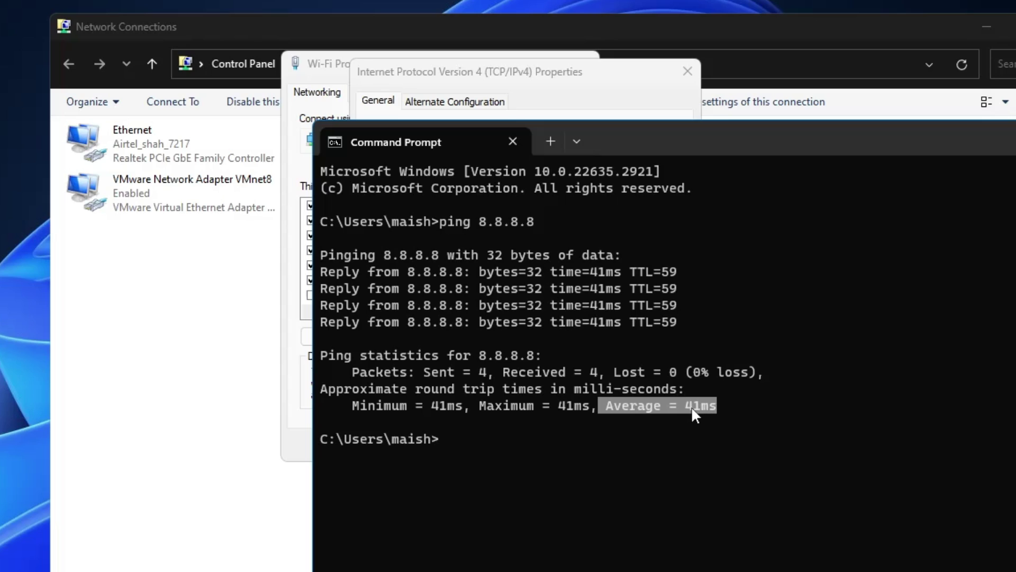
Ping 1.1.1.1 and highlight its average round-trip time for comparison.
{"action": "left_click", "coordinate": [483, 443]}
{"action": "type", "text": "pin"}
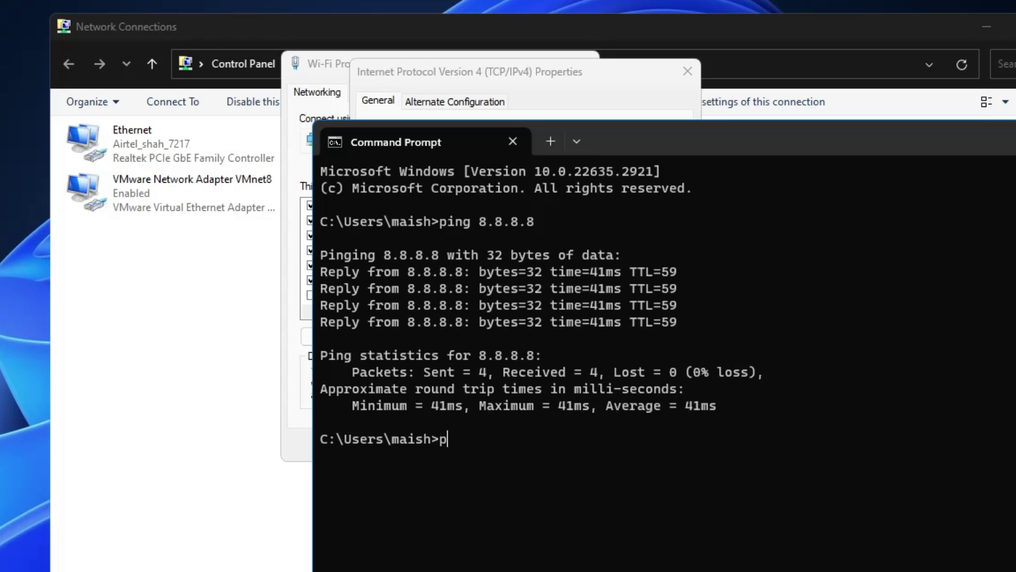
{"action": "type", "text": "g 1.1"}
{"action": "type", "text": ".11"}
{"action": "key", "text": "Return"}
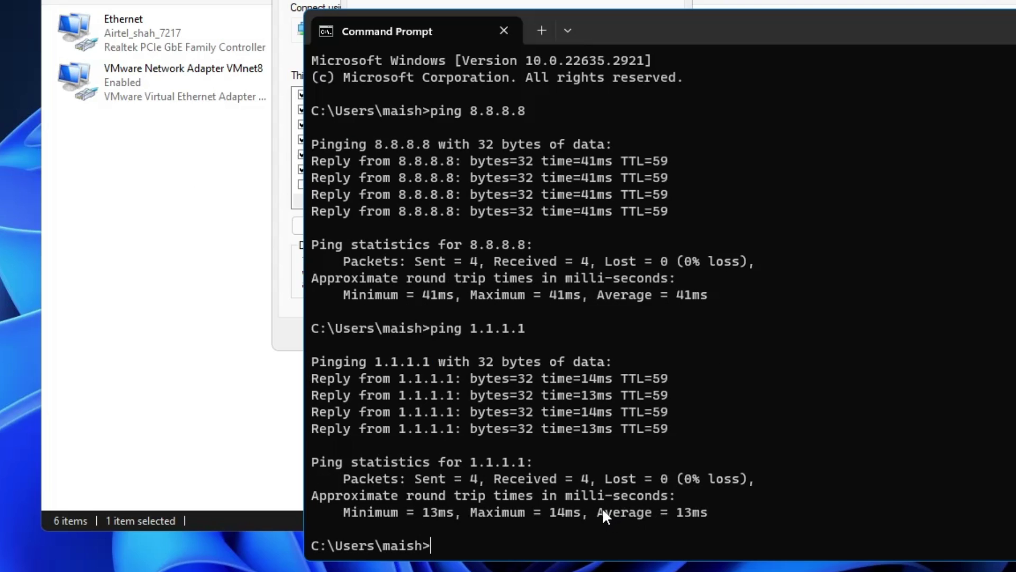
{"action": "left_click_drag", "start_coordinate": [599, 511], "coordinate": [710, 512]}
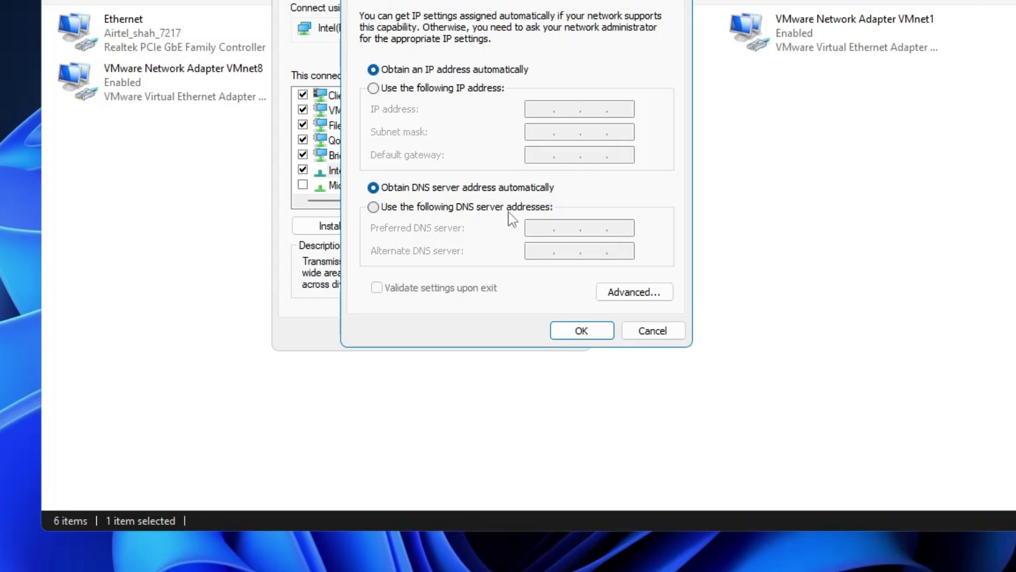
Set the Wi-Fi adapter's preferred DNS server to 1.1.1.1 and the alternate to 1.0.0.1, then confirm the dialogs.
{"action": "left_click", "coordinate": [373, 206]}
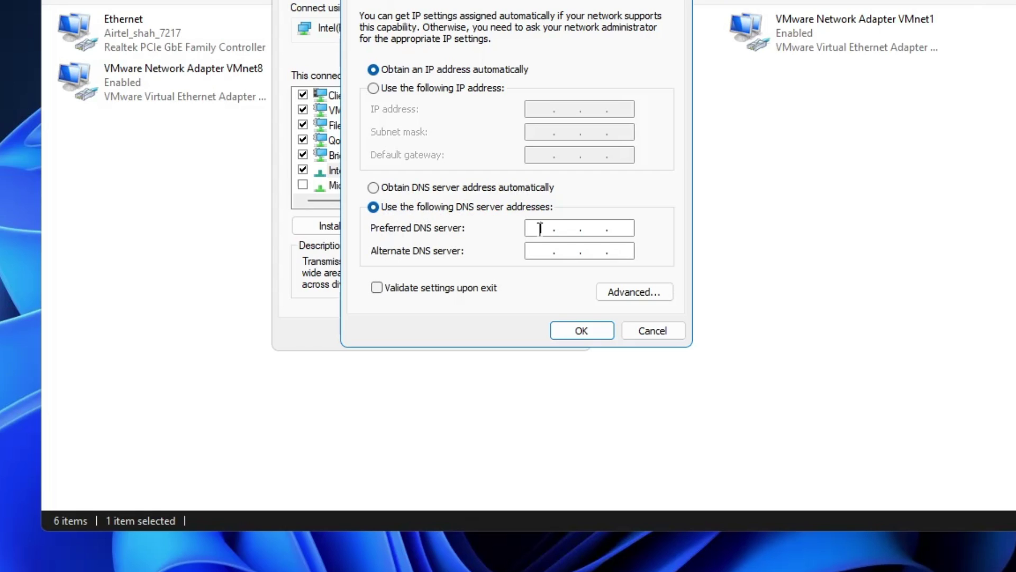
{"action": "type", "text": "1.1.1.1"}
{"action": "left_click", "coordinate": [540, 252]}
{"action": "type", "text": "1.0.0.1"}
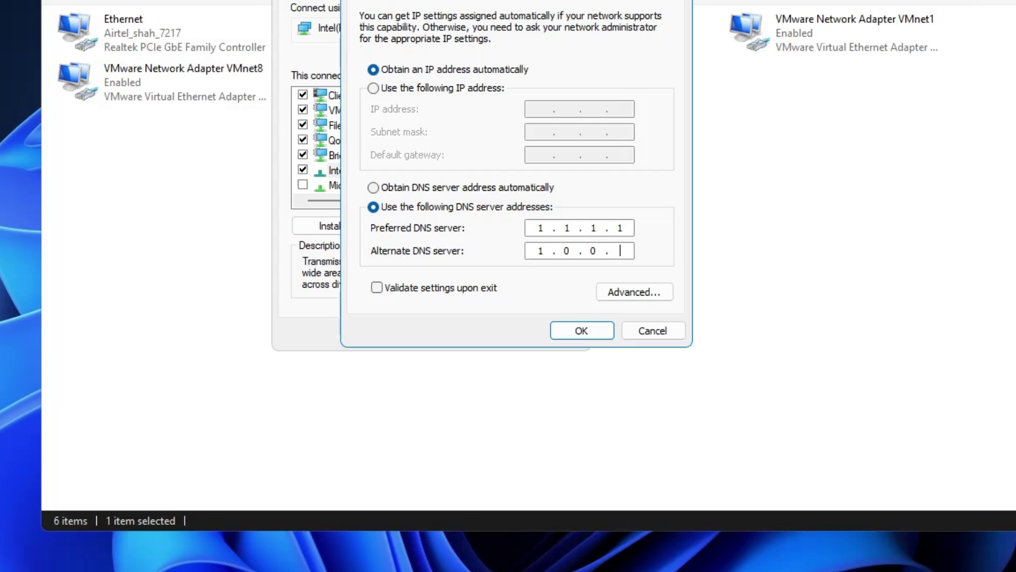
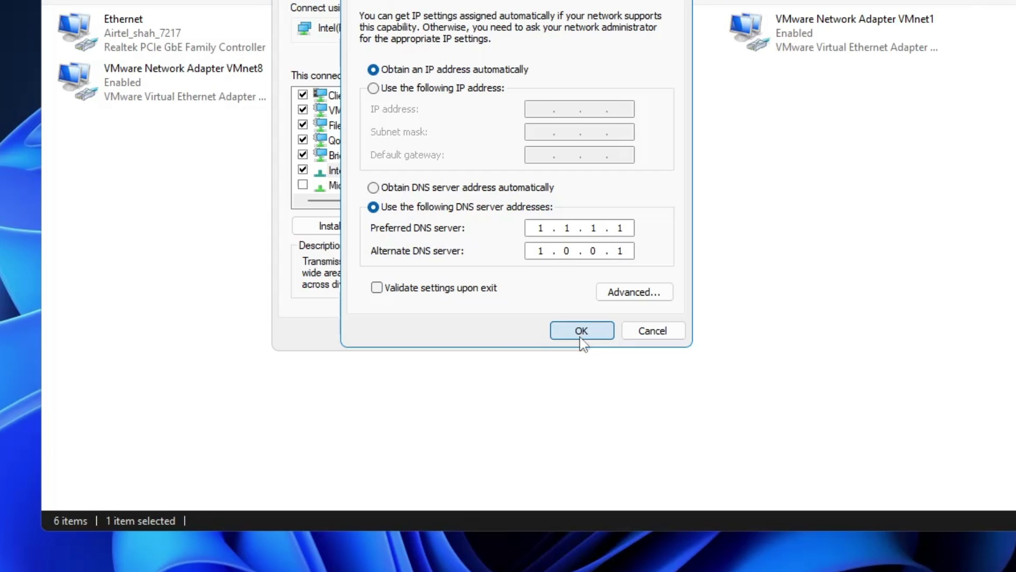
{"action": "left_click", "coordinate": [480, 333]}
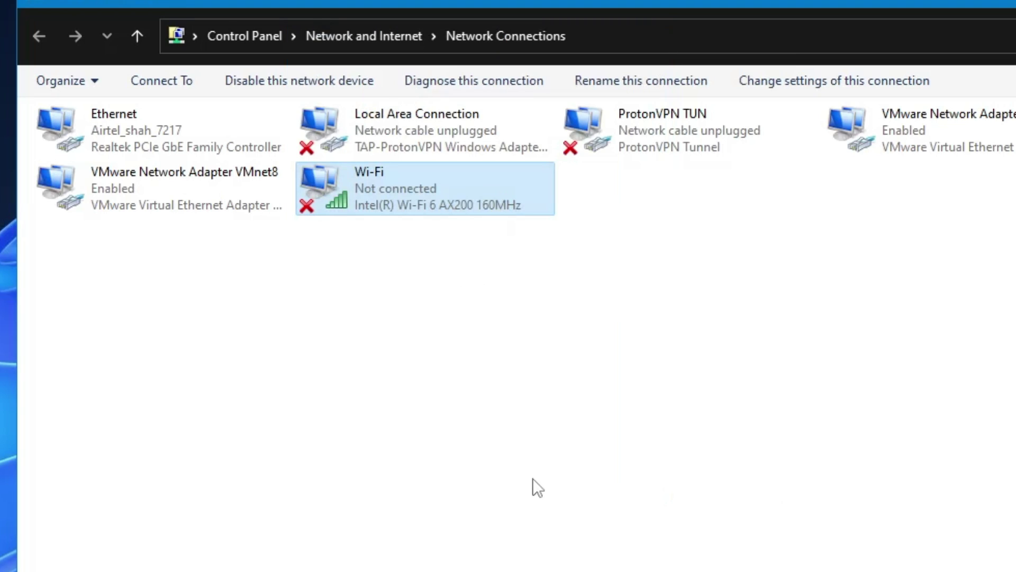
In the Wi-Fi adapter's device properties, disallow the computer from turning off the device to save power.
{"action": "right_click", "coordinate": [406, 189]}
{"action": "left_click", "coordinate": [476, 407]}
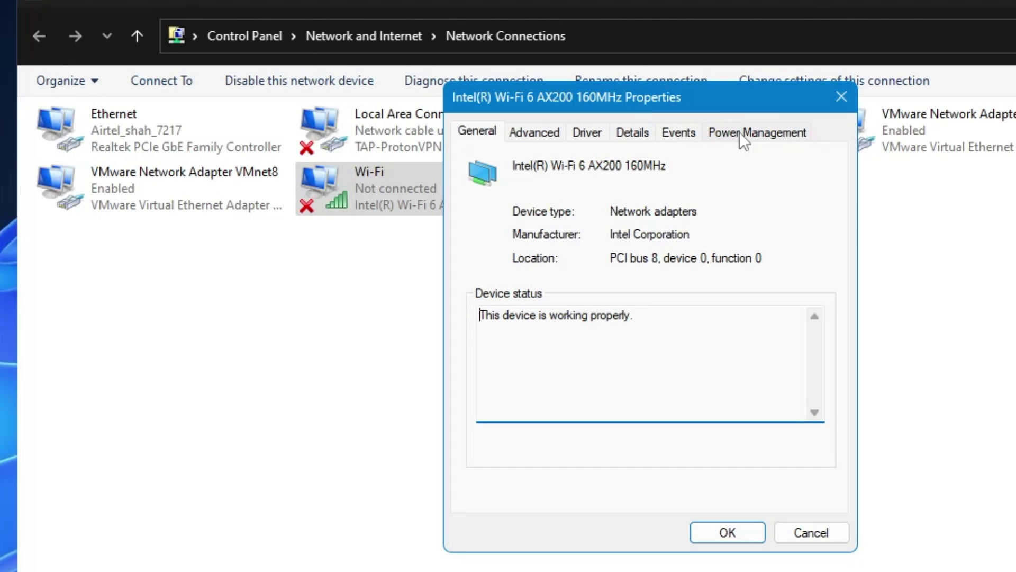
{"action": "left_click", "coordinate": [739, 132]}
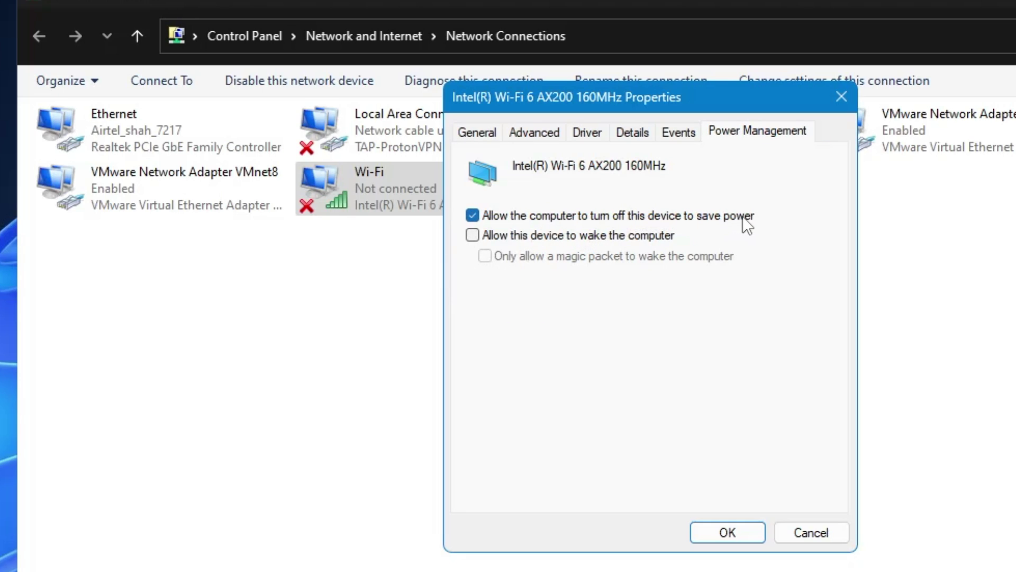
{"action": "left_click", "coordinate": [472, 215]}
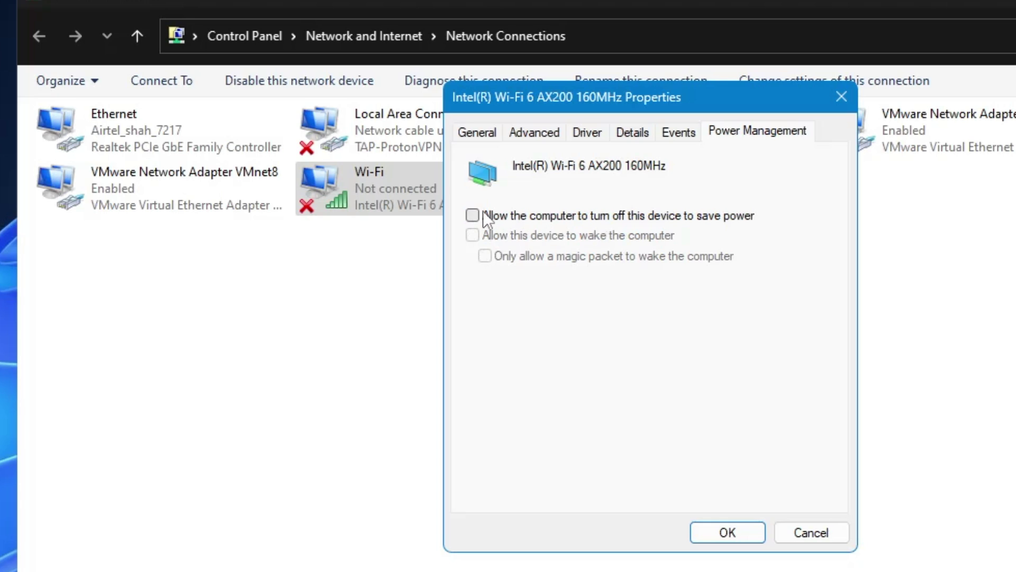
Check the adapter's advanced values for Channel Width for 2.4GHz, Channel Width for 5GHz and Fat Channel Intolerant.
{"action": "left_click", "coordinate": [535, 133]}
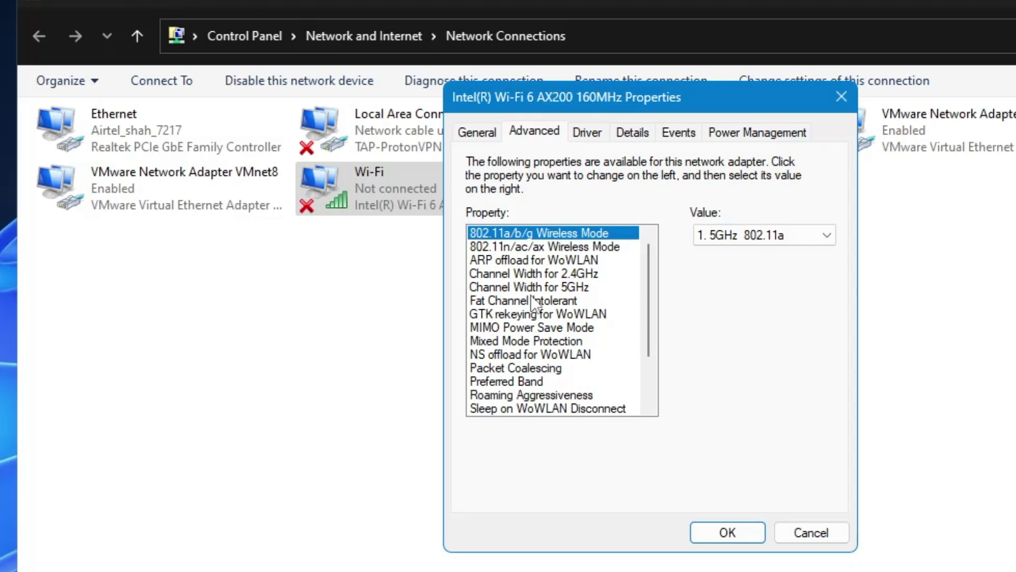
{"action": "left_click", "coordinate": [495, 274]}
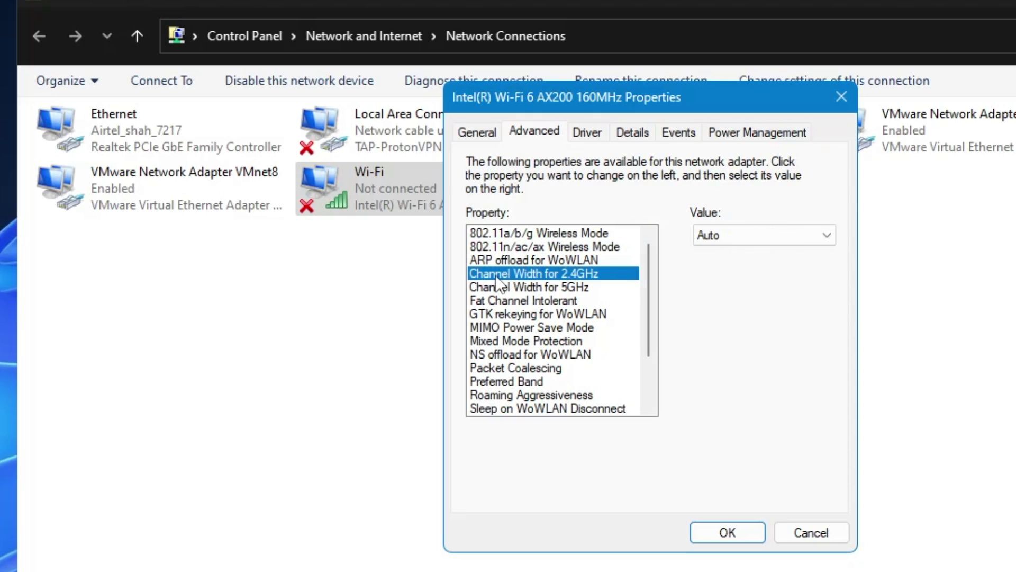
{"action": "left_click", "coordinate": [577, 290]}
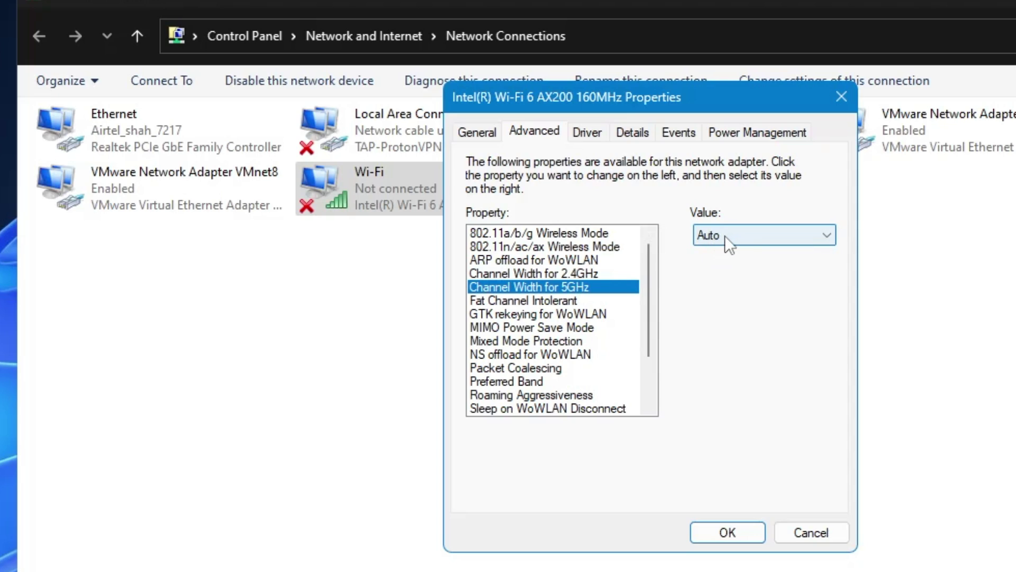
{"action": "left_click", "coordinate": [533, 303]}
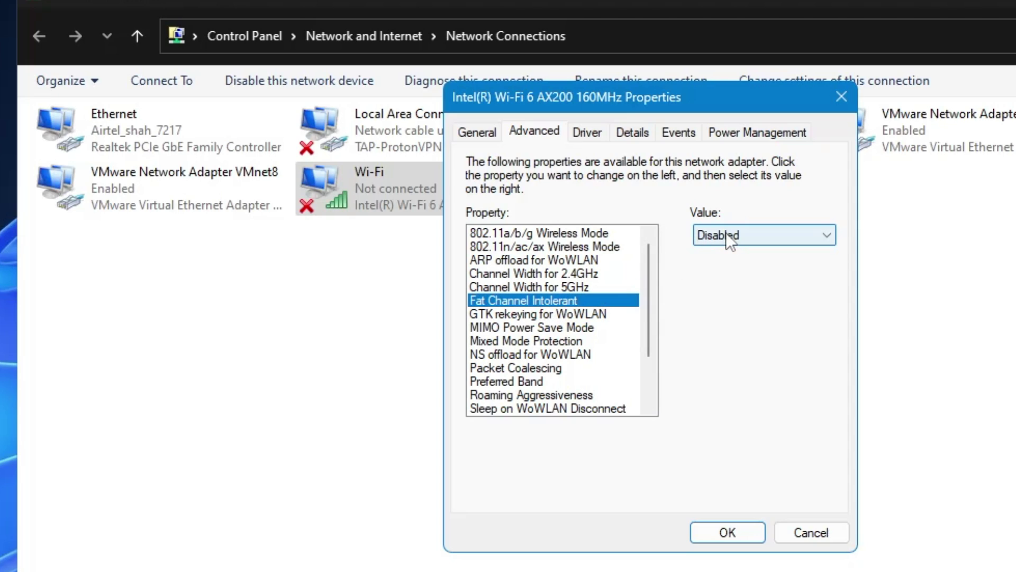
Set the adapter's Preferred Band to "3. Prefer 5GHz band" and its Roaming Aggressiveness to "1. Lowest".
{"action": "left_click", "coordinate": [509, 380]}
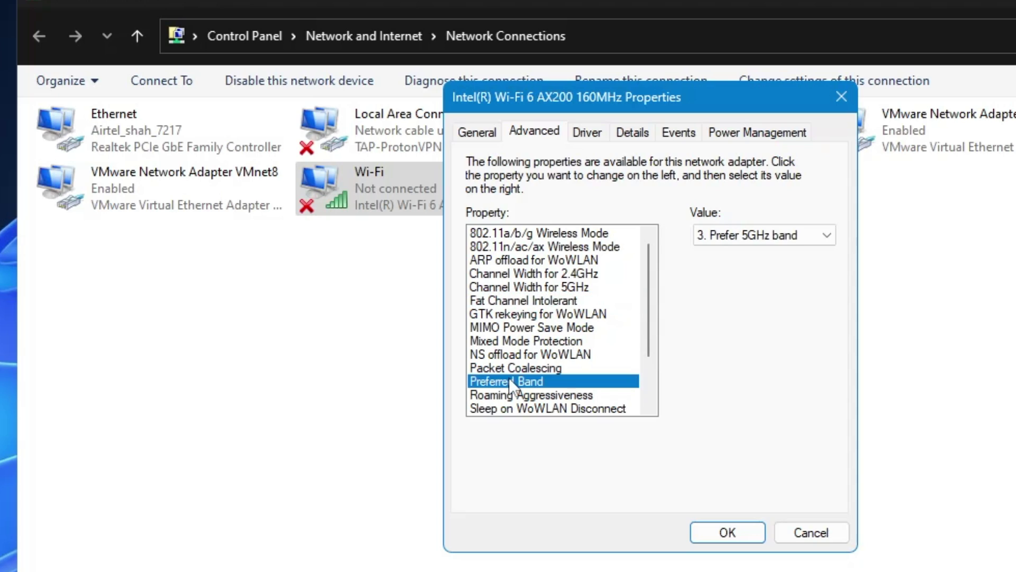
{"action": "left_click", "coordinate": [763, 240]}
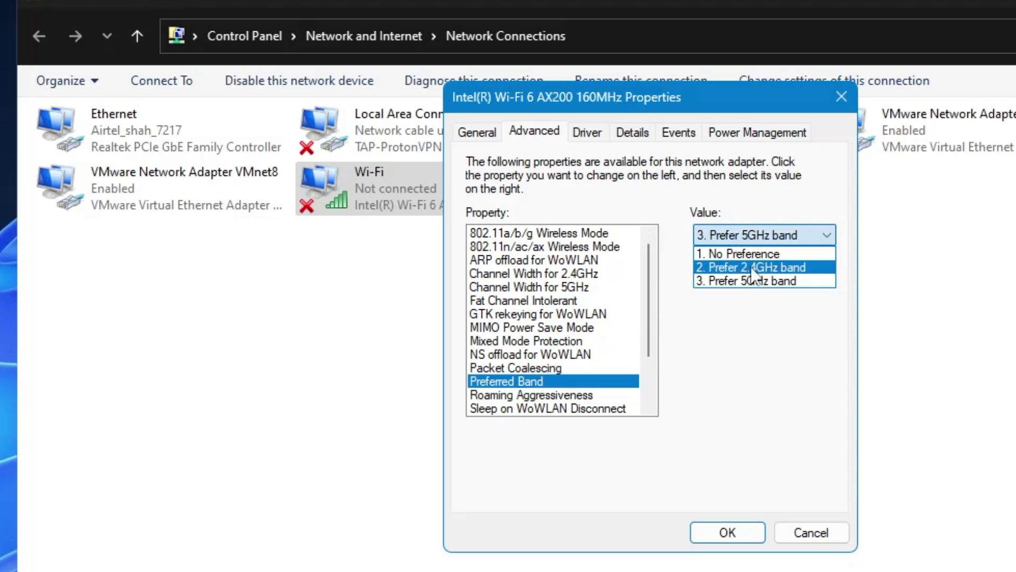
{"action": "left_click", "coordinate": [773, 282]}
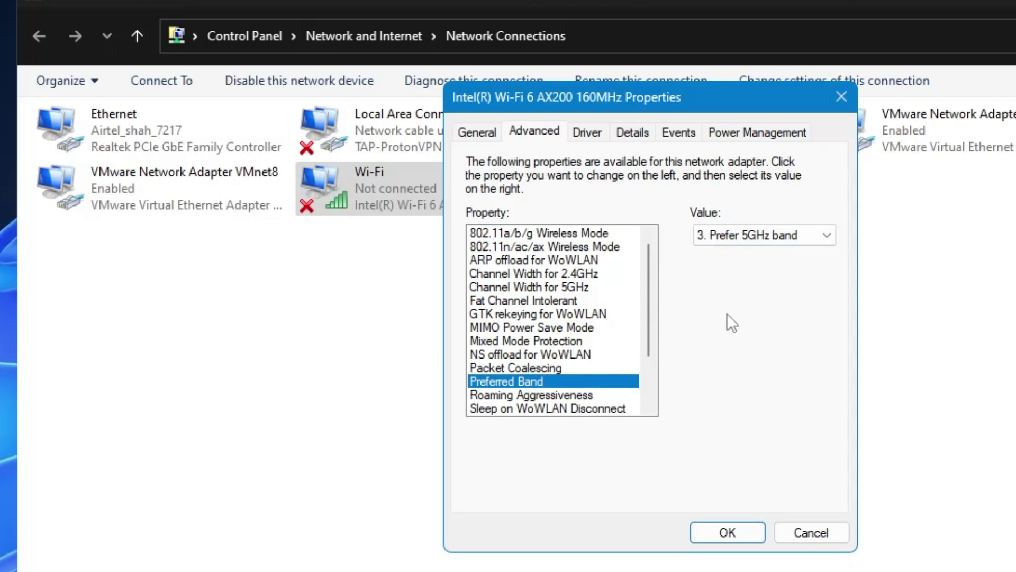
{"action": "left_click", "coordinate": [513, 398]}
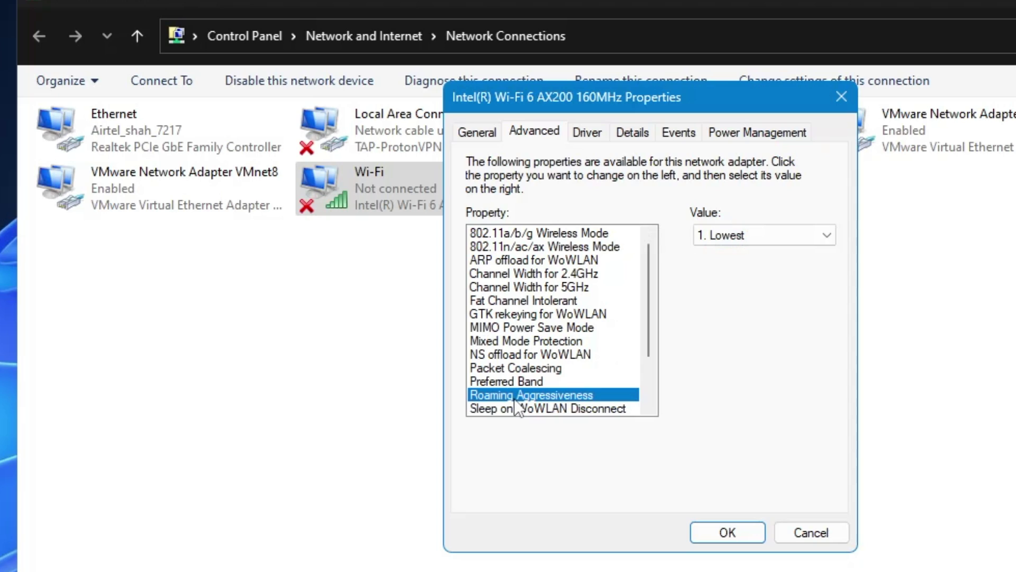
{"action": "left_click", "coordinate": [759, 236]}
{"action": "left_click", "coordinate": [739, 251]}
Set the adapter's Transmit Power to "5. Highest" and confirm the adapter properties.
{"action": "scroll", "coordinate": [572, 307], "scroll_direction": "down", "scroll_amount": 1}
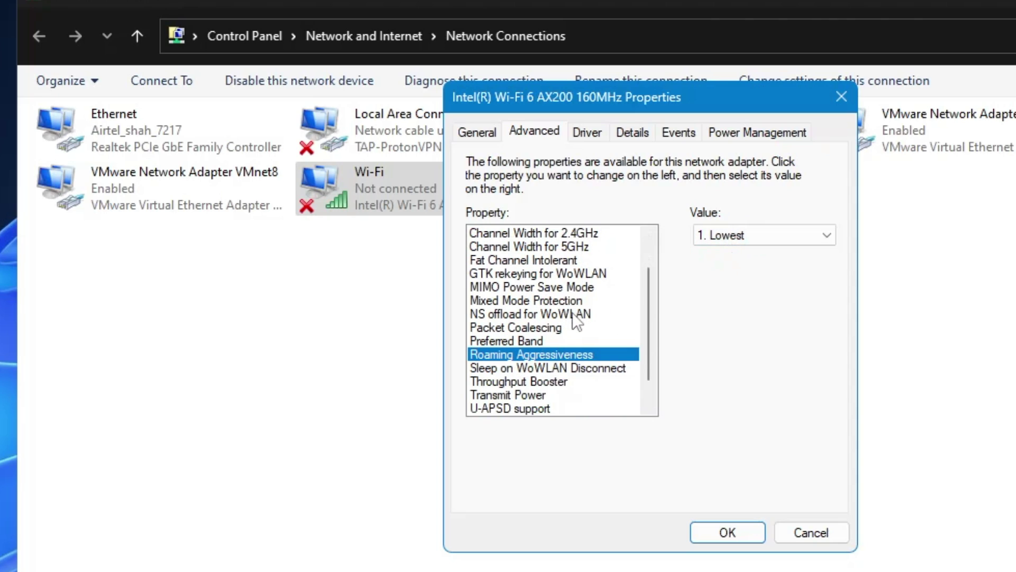
{"action": "left_click", "coordinate": [512, 396]}
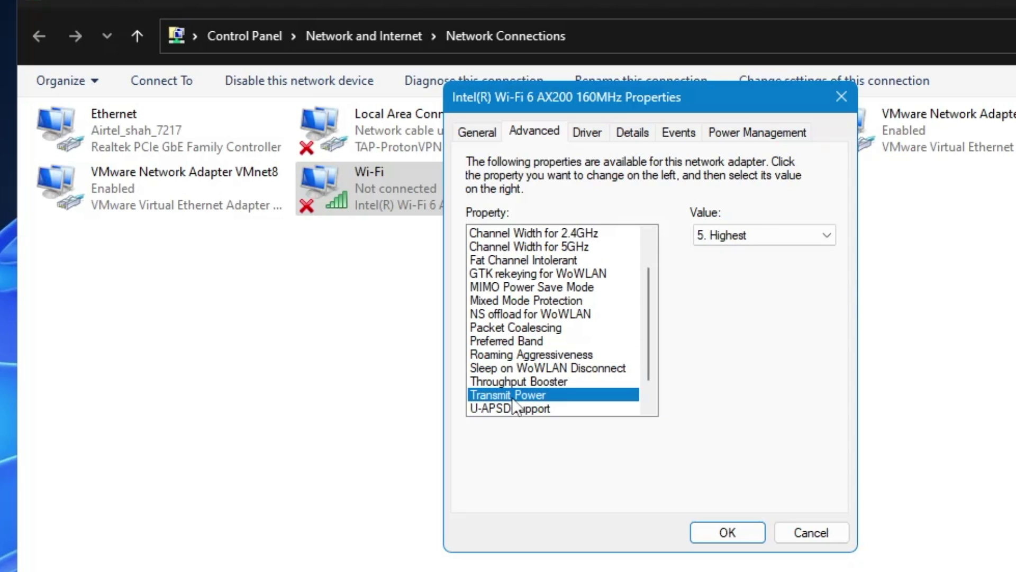
{"action": "left_click", "coordinate": [744, 238]}
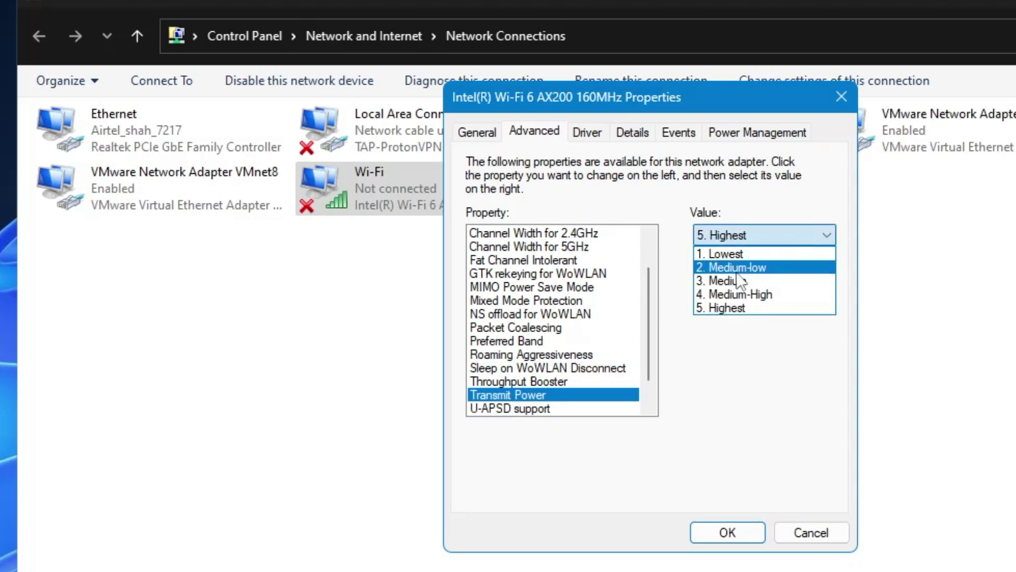
{"action": "left_click", "coordinate": [735, 307]}
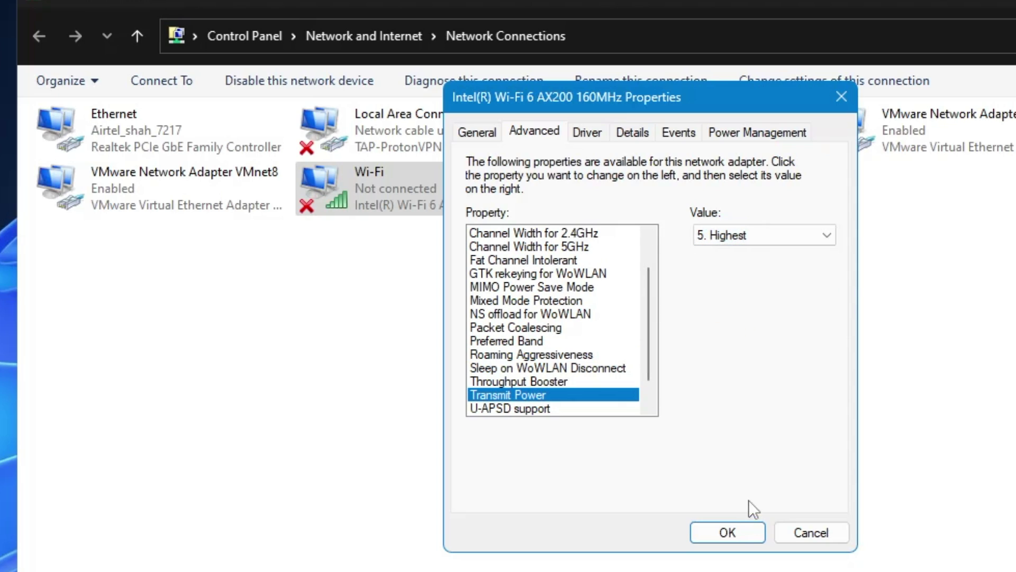
{"action": "left_click", "coordinate": [736, 531]}
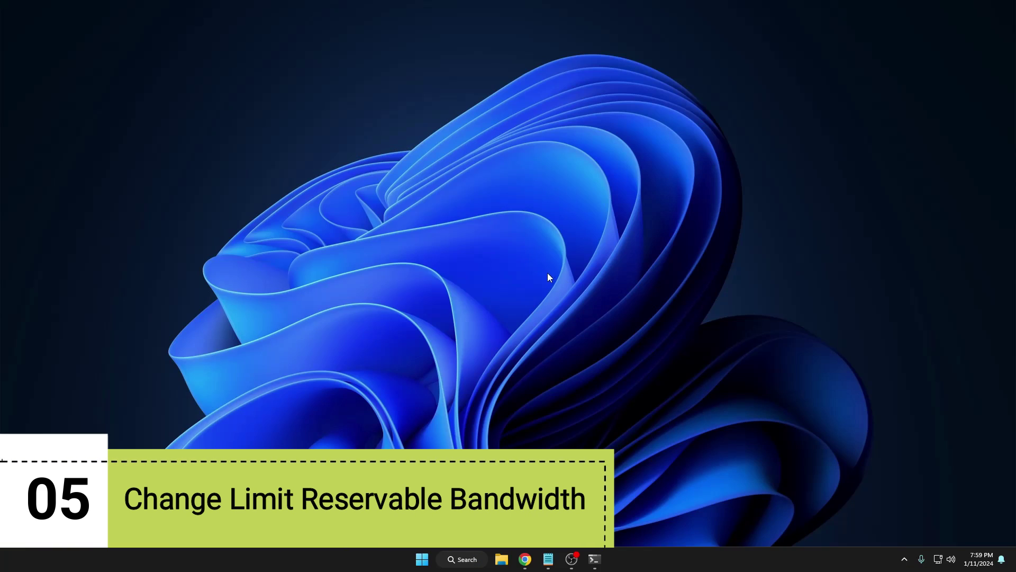
Search for gpedit, open the Local Group Policy Editor and widen its policy tree to show full folder names.
{"action": "left_click", "coordinate": [468, 563]}
{"action": "type", "text": "gpedit"}
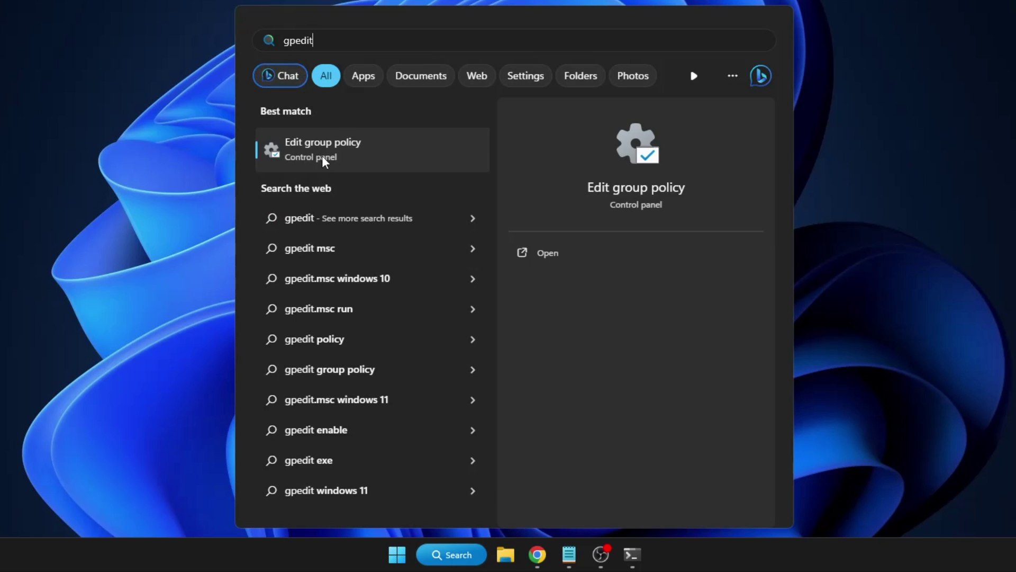
{"action": "left_click", "coordinate": [347, 146]}
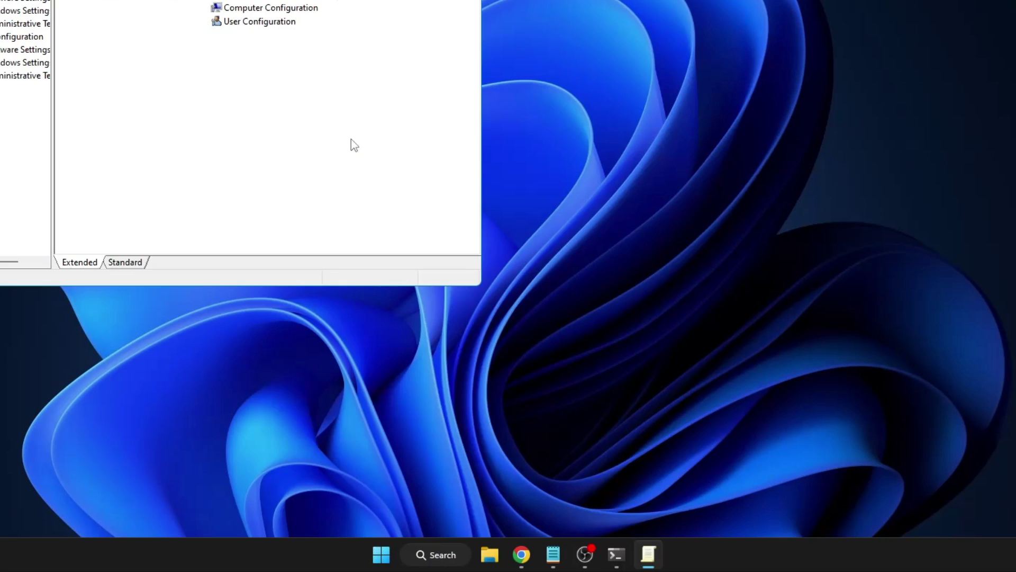
{"action": "left_click_drag", "start_coordinate": [257, 0], "coordinate": [651, 16]}
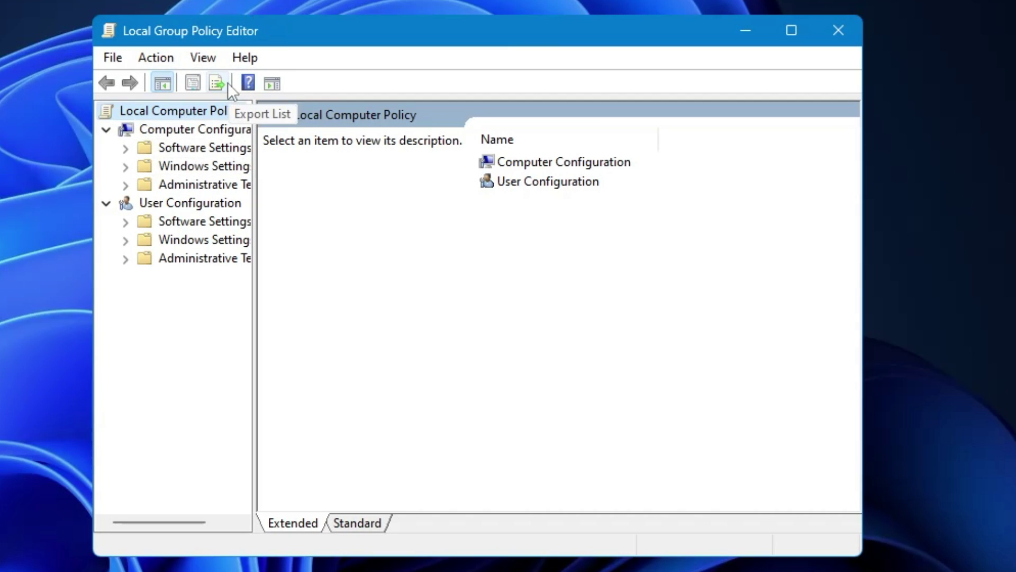
{"action": "left_click_drag", "start_coordinate": [254, 181], "coordinate": [308, 179]}
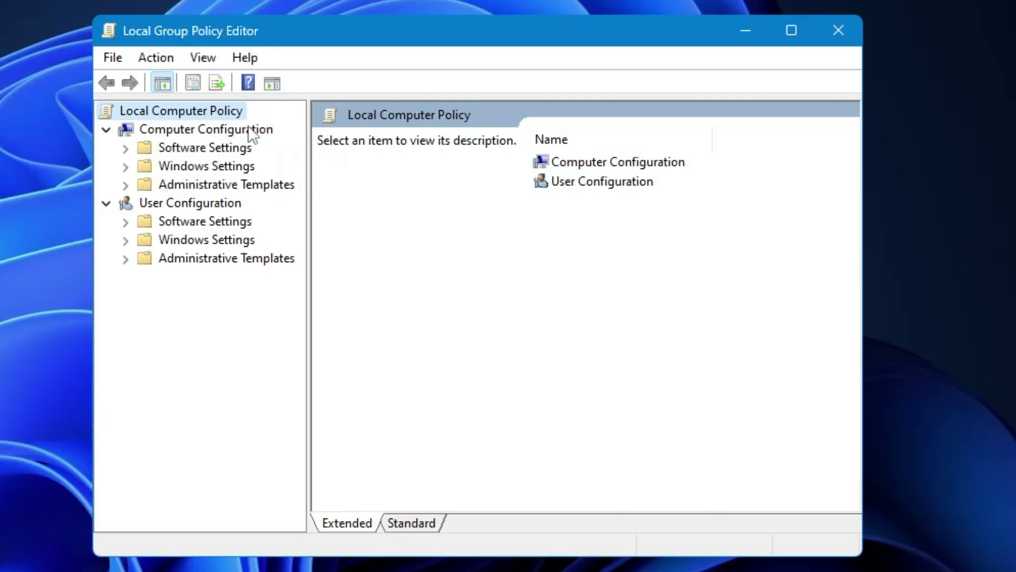
Go to the QoS Packet Scheduler policies under Computer Configuration, Administrative Templates, Network.
{"action": "left_click", "coordinate": [187, 133]}
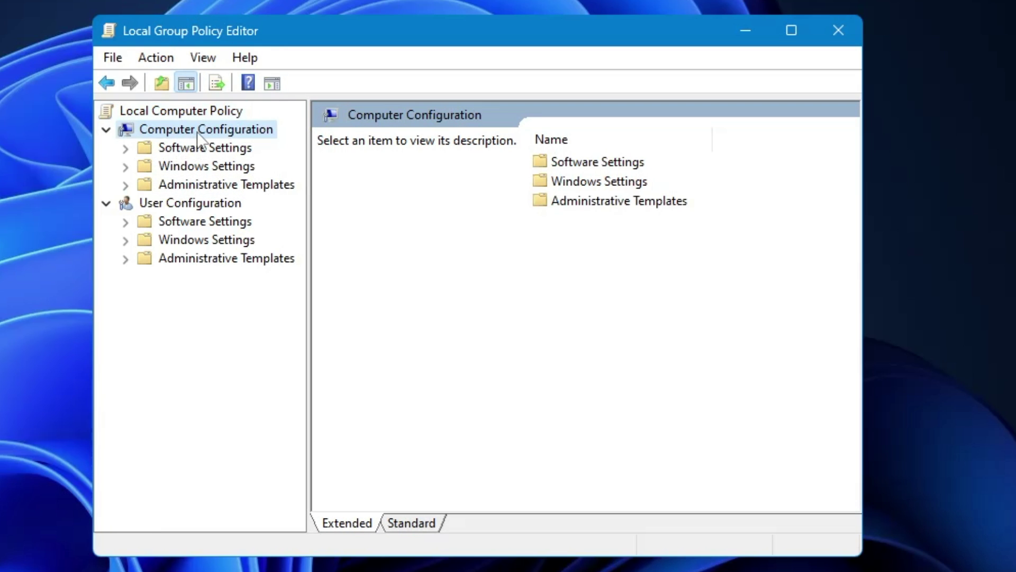
{"action": "double_click", "coordinate": [207, 186]}
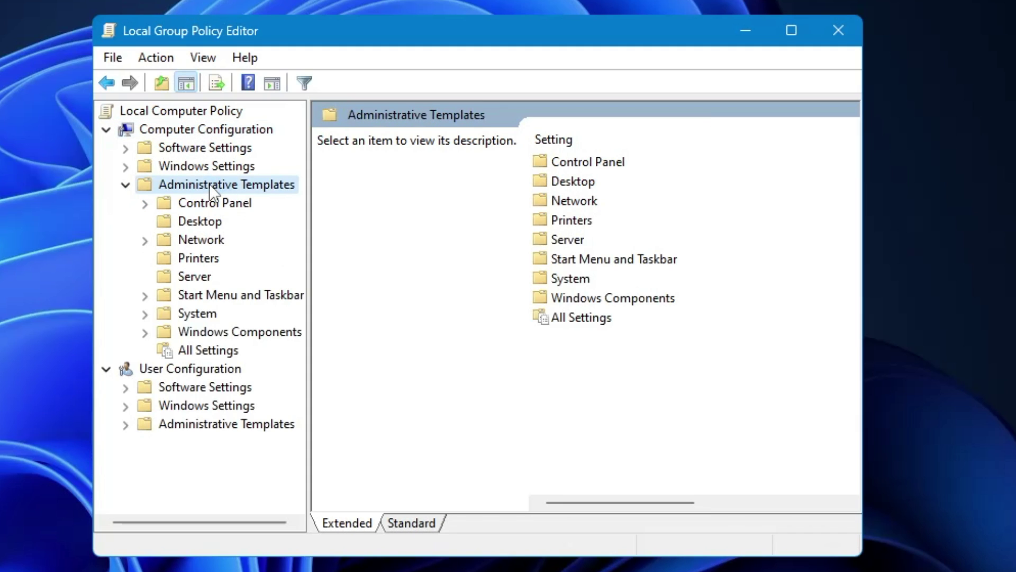
{"action": "left_click", "coordinate": [207, 242]}
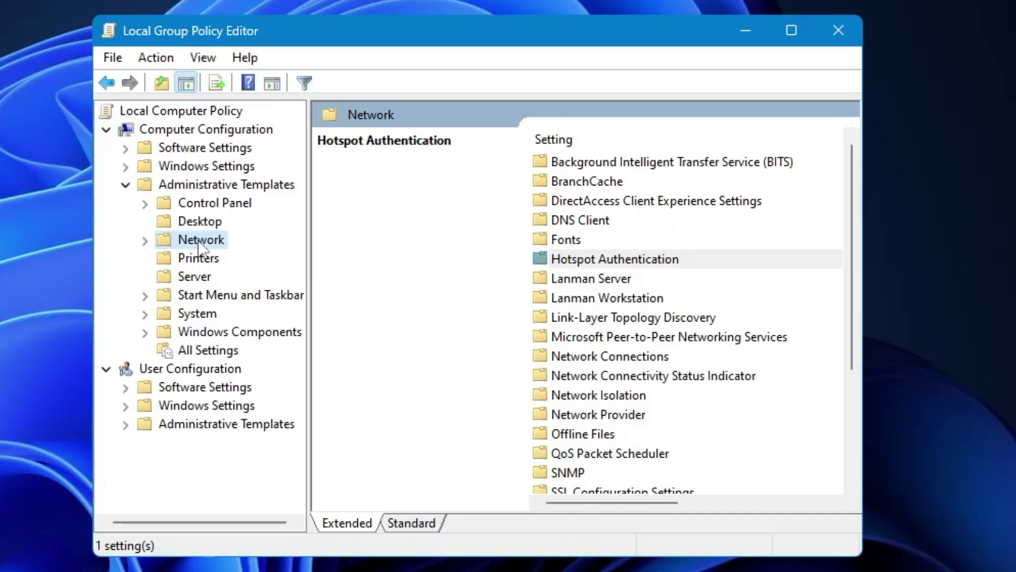
{"action": "left_click", "coordinate": [600, 300]}
{"action": "scroll", "coordinate": [589, 405], "scroll_direction": "down", "scroll_amount": 1}
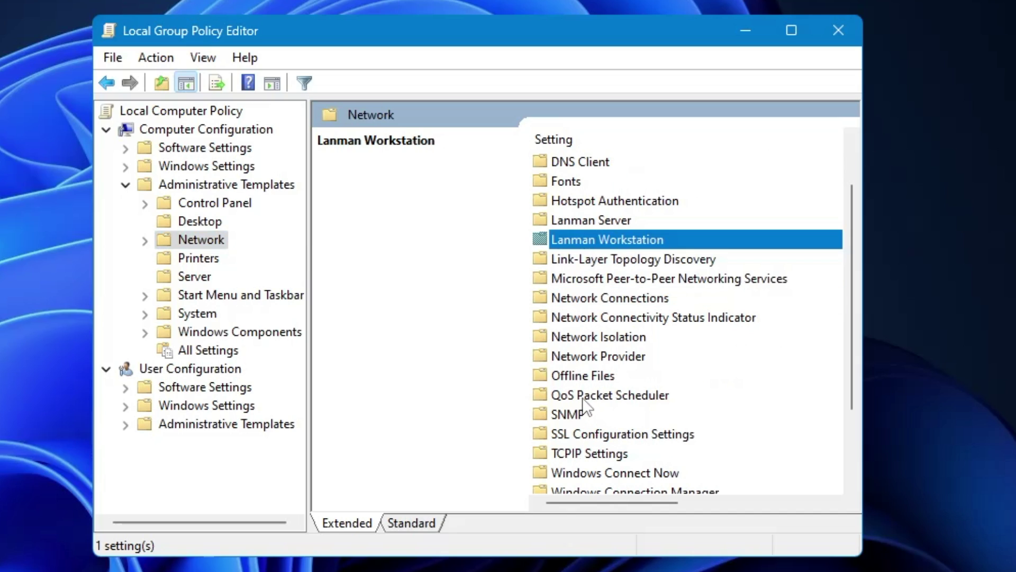
{"action": "left_click", "coordinate": [610, 395]}
{"action": "double_click", "coordinate": [608, 396]}
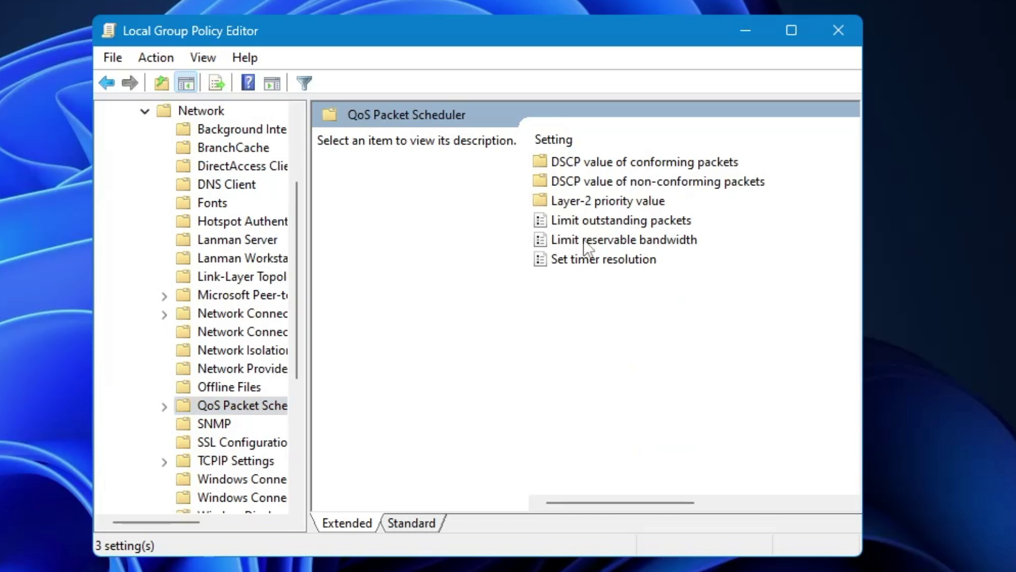
Enable the Limit reservable bandwidth policy with a bandwidth limit of 80%, confirm it and close the policy editor.
{"action": "left_click", "coordinate": [574, 239]}
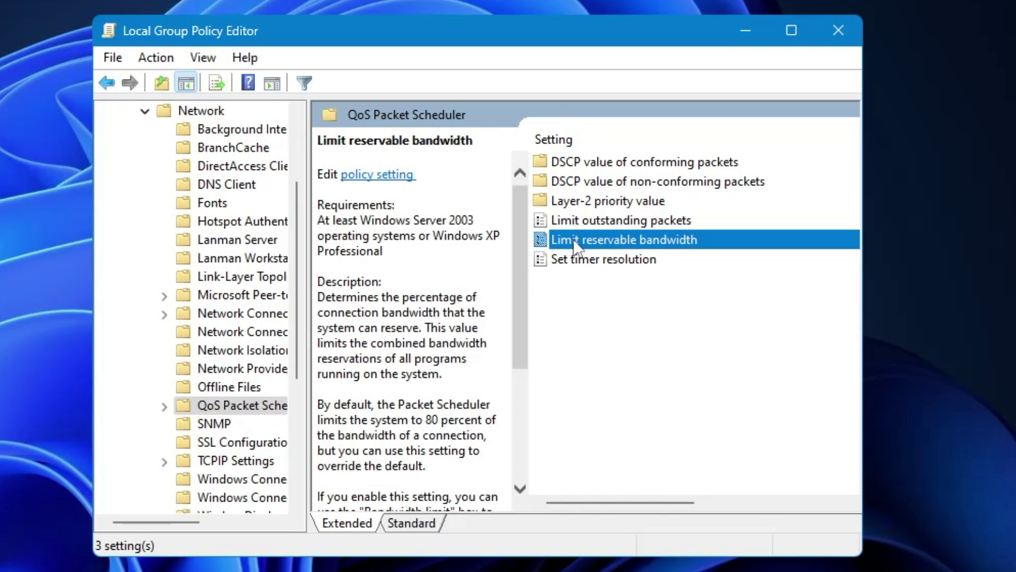
{"action": "double_click", "coordinate": [627, 241]}
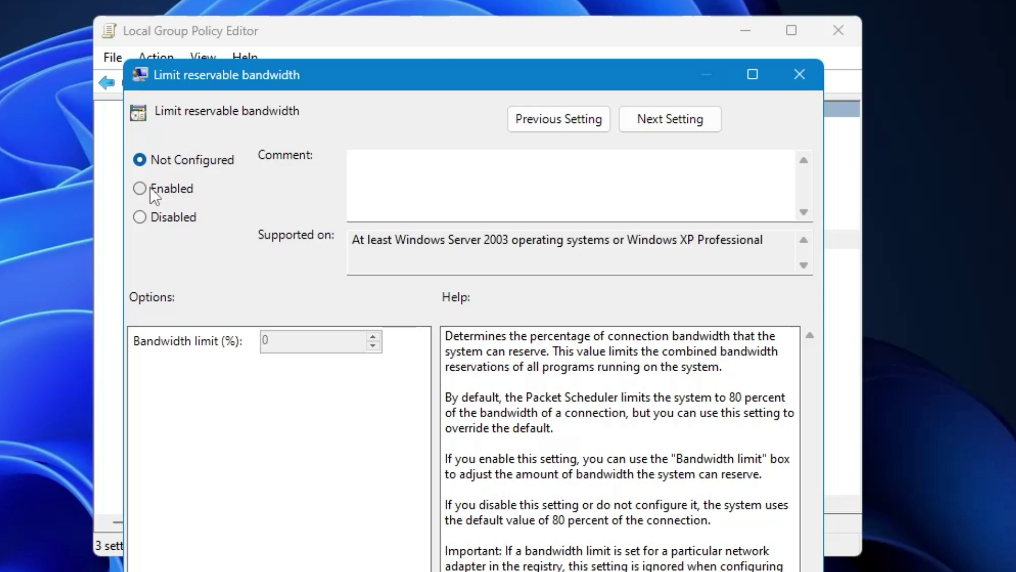
{"action": "left_click", "coordinate": [143, 190]}
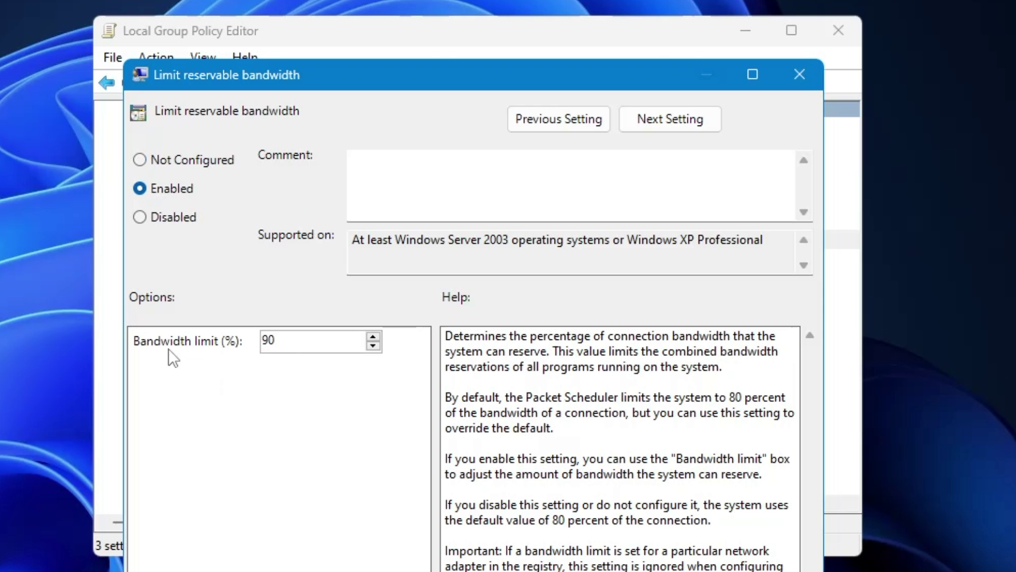
{"action": "double_click", "coordinate": [276, 340]}
{"action": "type", "text": "80"}
{"action": "left_click", "coordinate": [617, 571]}
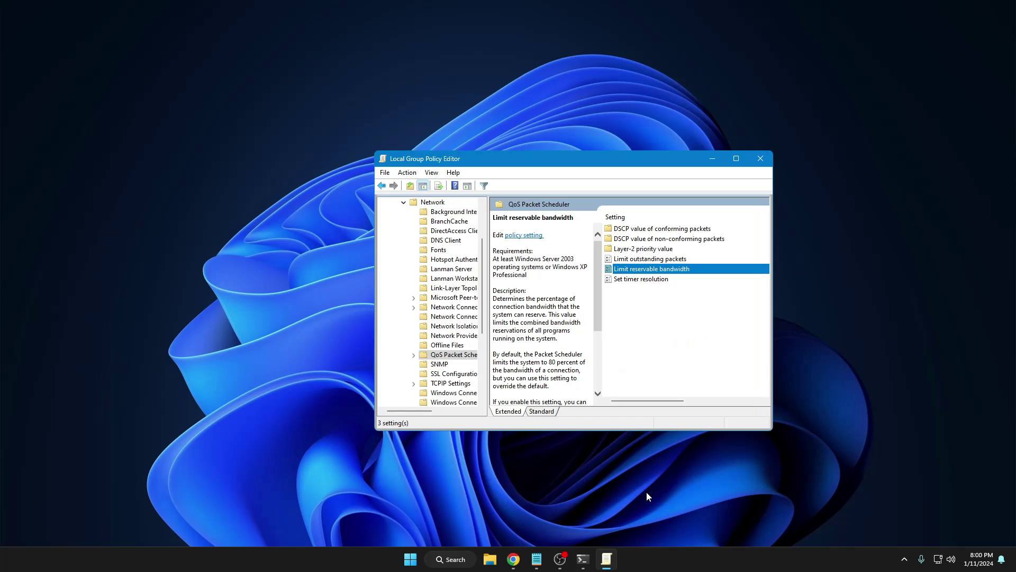
{"action": "left_click", "coordinate": [761, 158]}
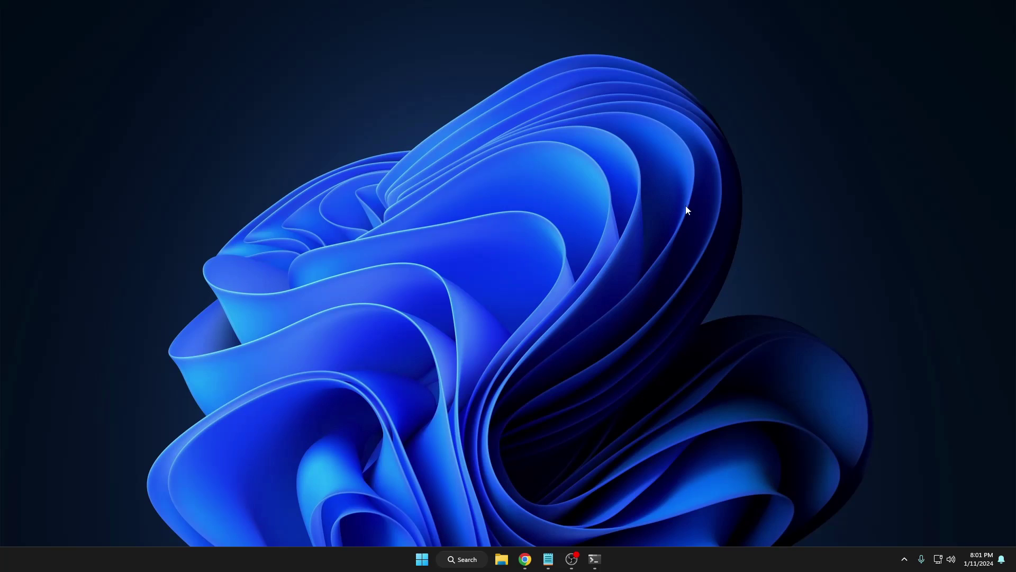
Search for services and open the Services console.
{"action": "left_click", "coordinate": [462, 556]}
{"action": "type", "text": "se"}
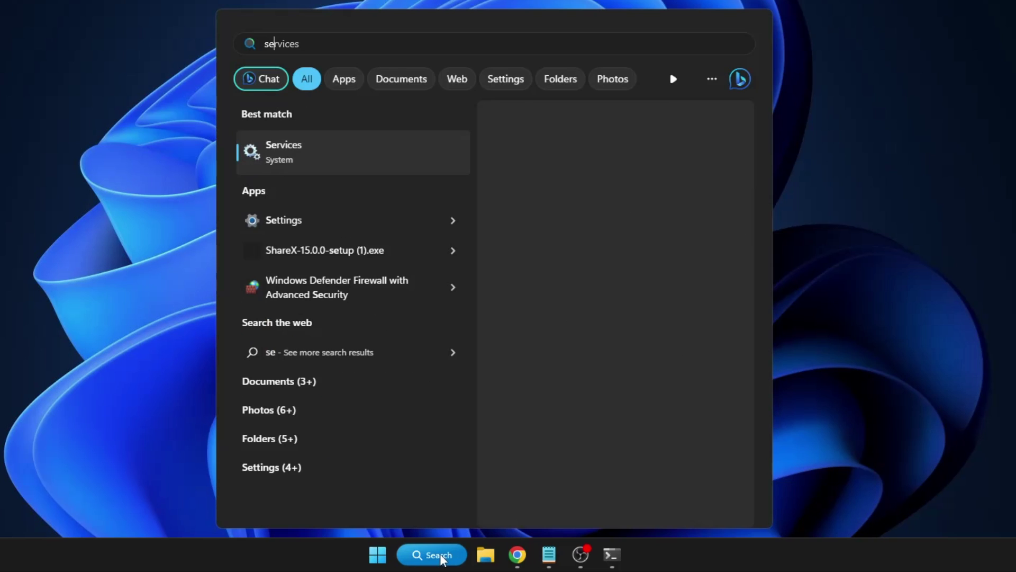
{"action": "type", "text": "rvices"}
{"action": "key", "text": "Return"}
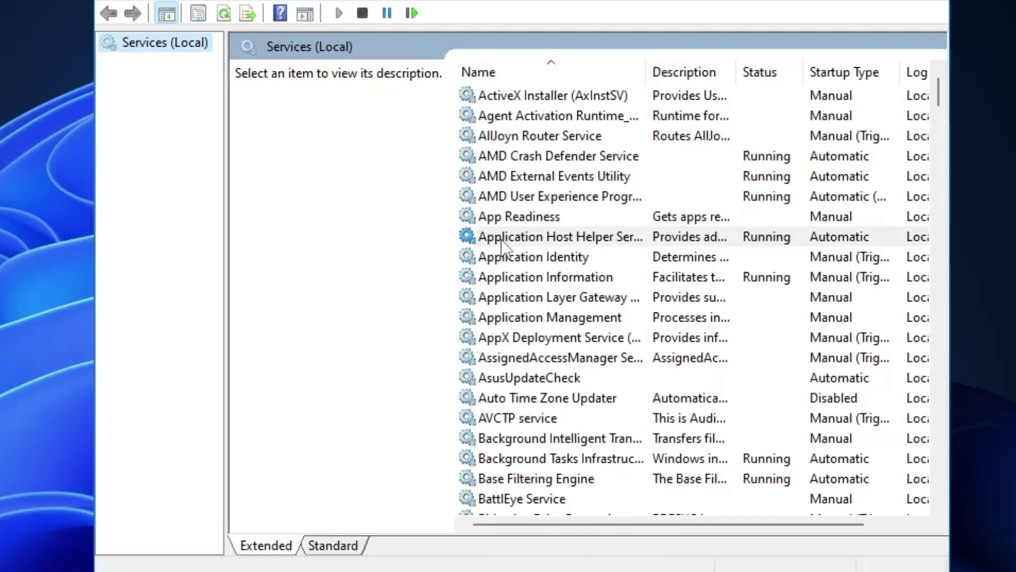
Find the Windows Update service in the services list and open its properties.
{"action": "left_click", "coordinate": [489, 238]}
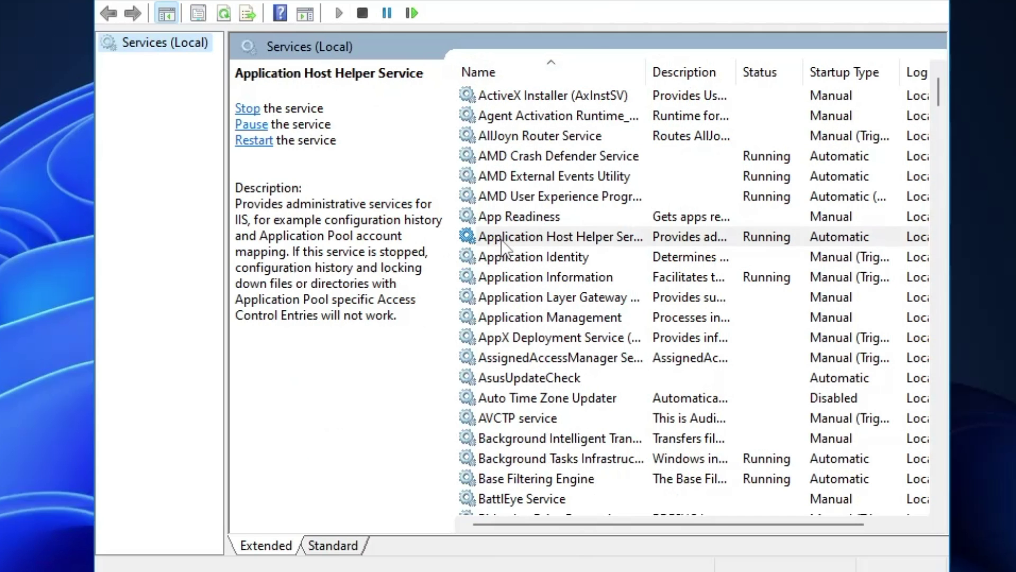
{"action": "key", "text": "w"}
{"action": "scroll", "coordinate": [564, 285], "scroll_direction": "down", "scroll_amount": 8}
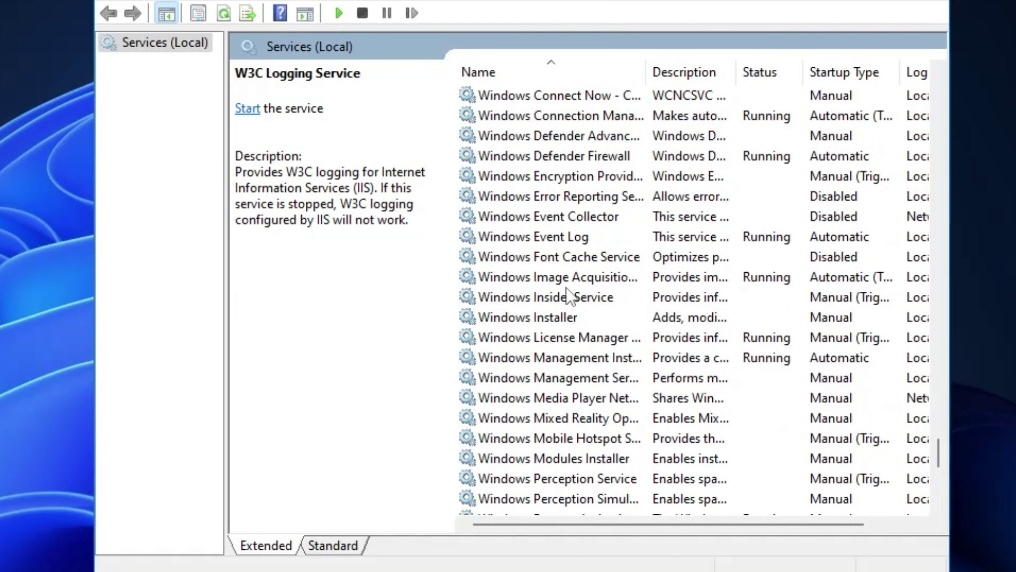
{"action": "scroll", "coordinate": [565, 289], "scroll_direction": "down", "scroll_amount": 3}
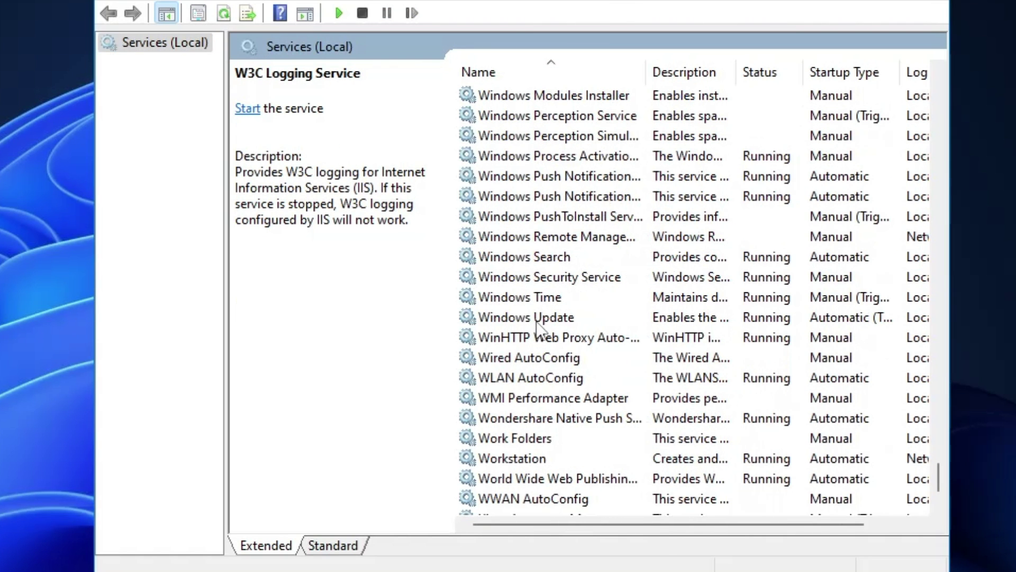
{"action": "left_click", "coordinate": [546, 320]}
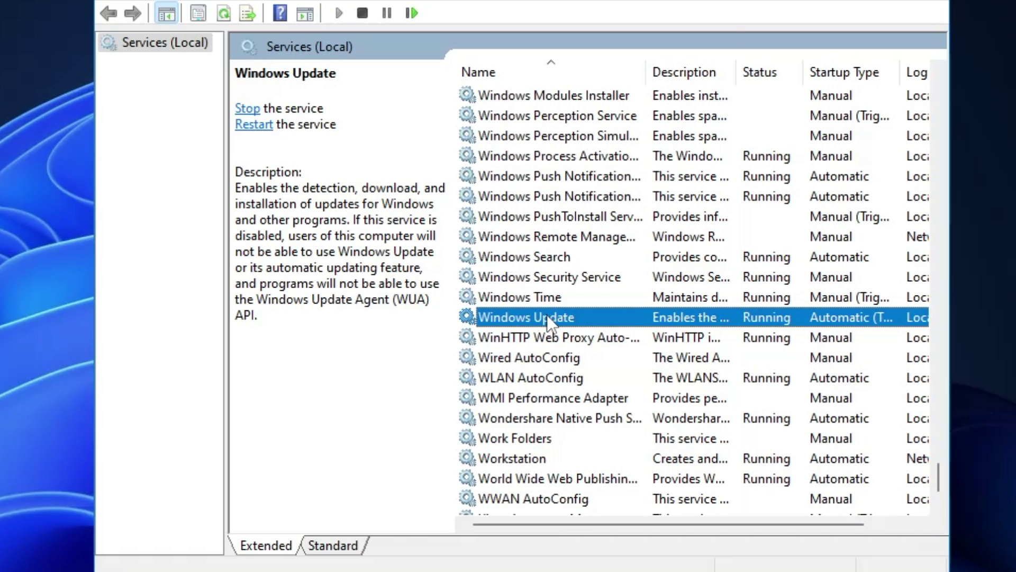
{"action": "double_click", "coordinate": [547, 317]}
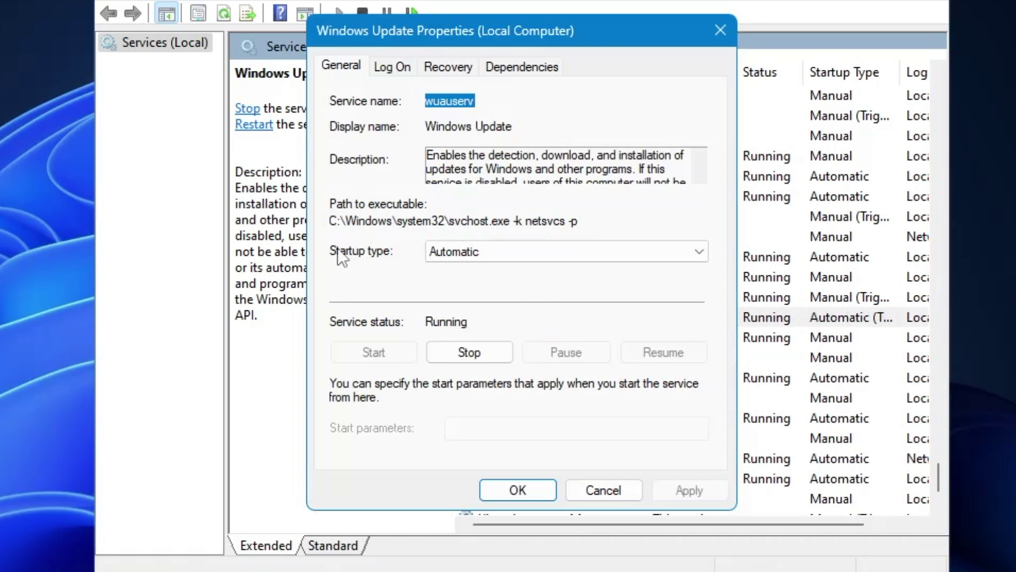
Set the Windows Update service's startup type to Disabled, stop the service, apply the change and close the Services console.
{"action": "left_click", "coordinate": [466, 252]}
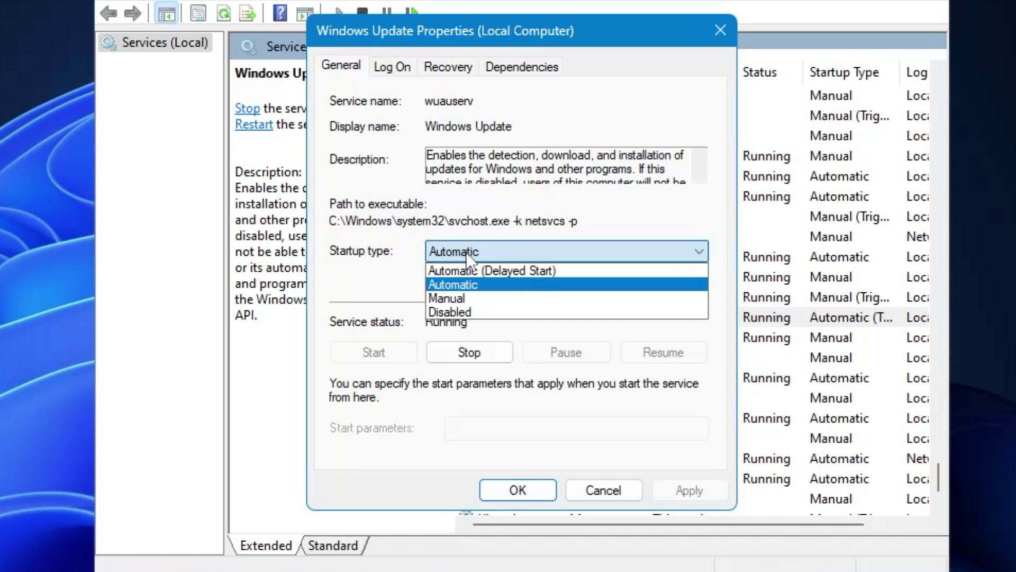
{"action": "left_click", "coordinate": [468, 309]}
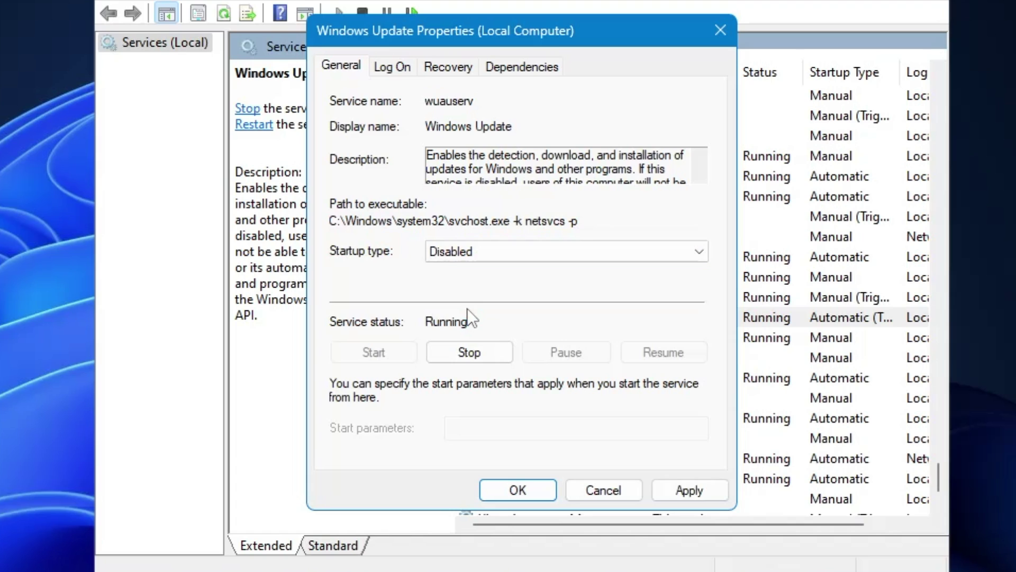
{"action": "left_click", "coordinate": [478, 352]}
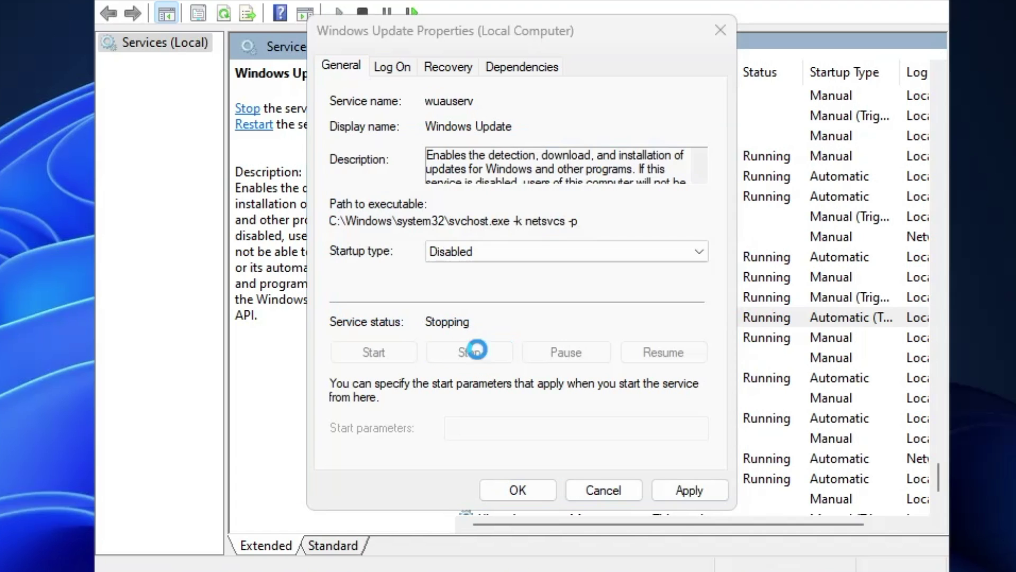
{"action": "left_click", "coordinate": [690, 488]}
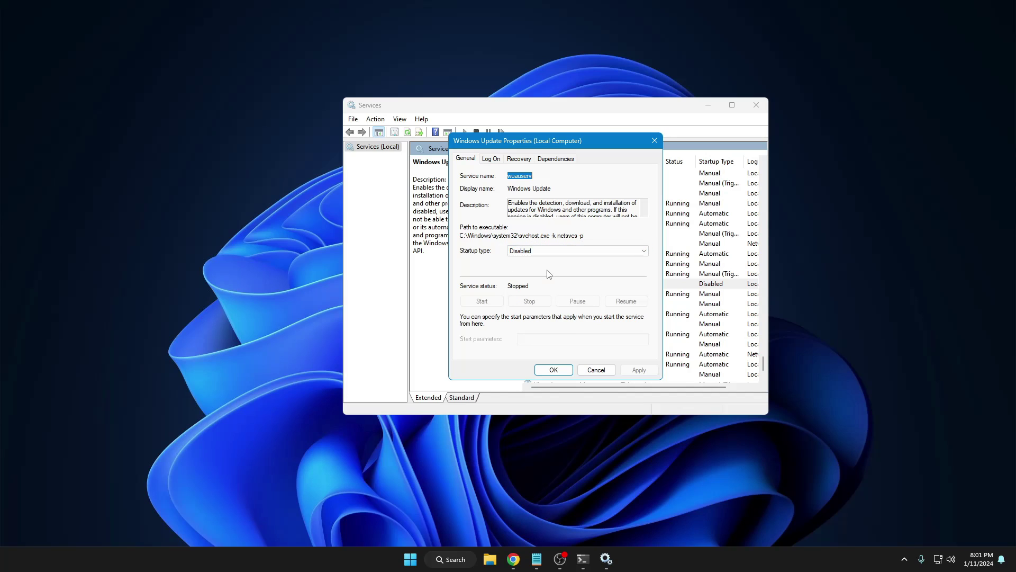
{"action": "left_click", "coordinate": [553, 370]}
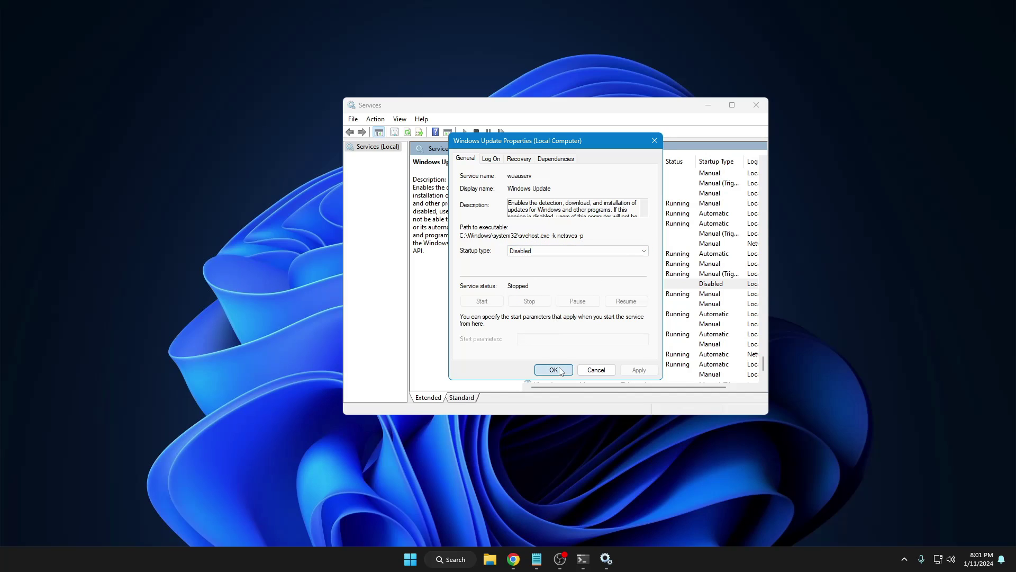
{"action": "left_click", "coordinate": [756, 105]}
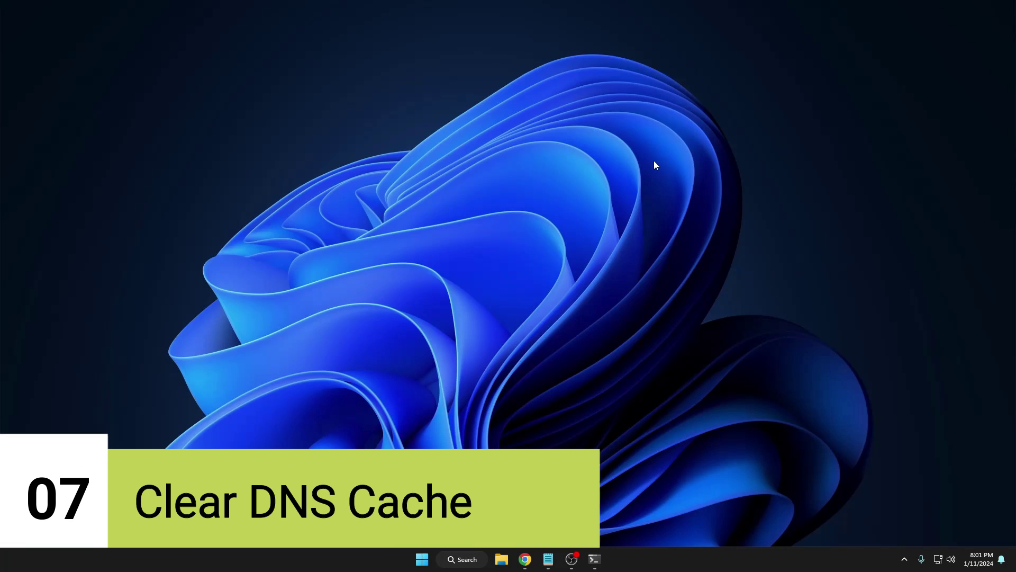
Search for Command Prompt, run it as administrator and move its window closer to the middle of the desktop.
{"action": "left_click", "coordinate": [479, 565]}
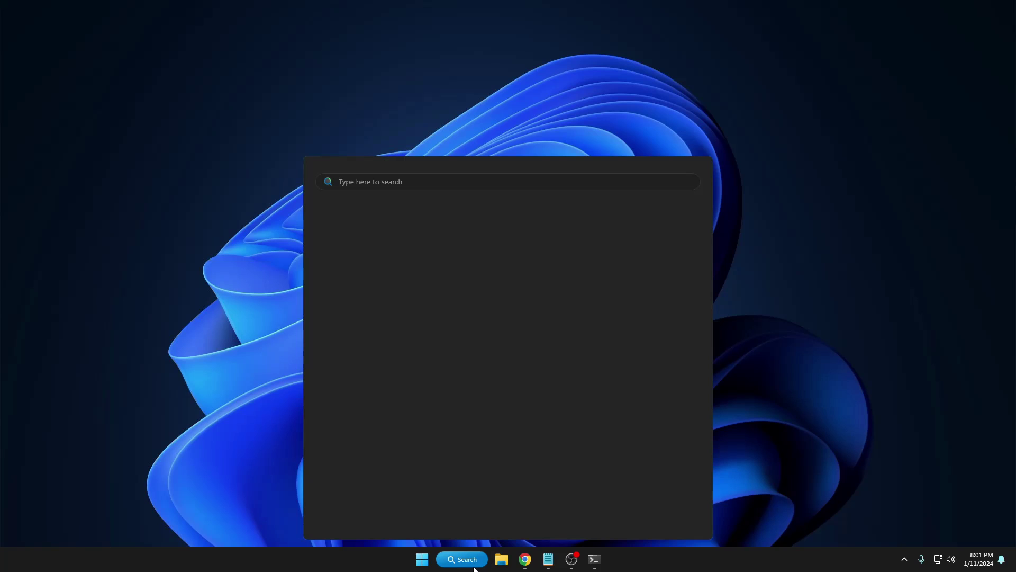
{"action": "type", "text": "c,d"}
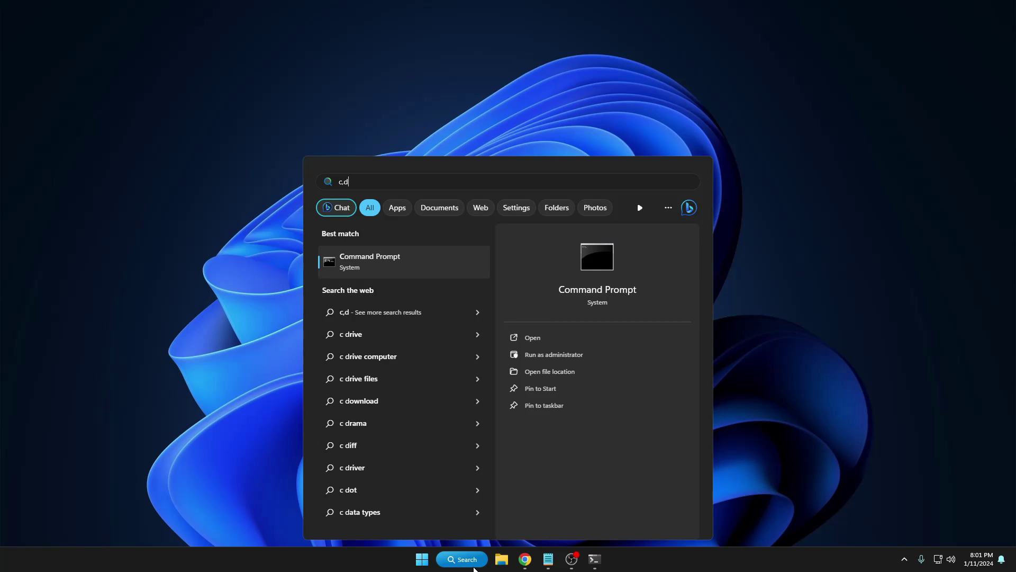
{"action": "right_click", "coordinate": [399, 260]}
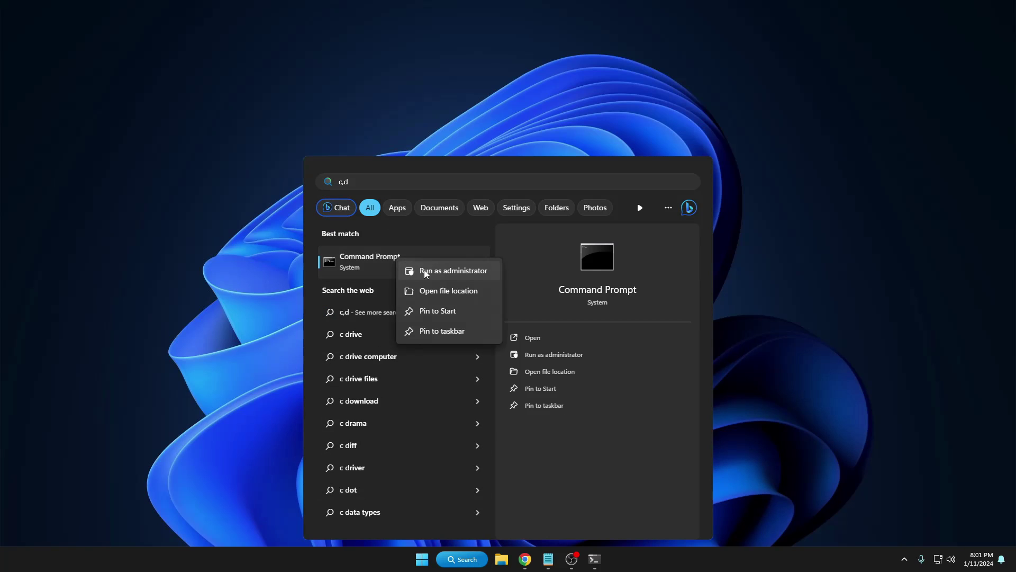
{"action": "left_click", "coordinate": [421, 268]}
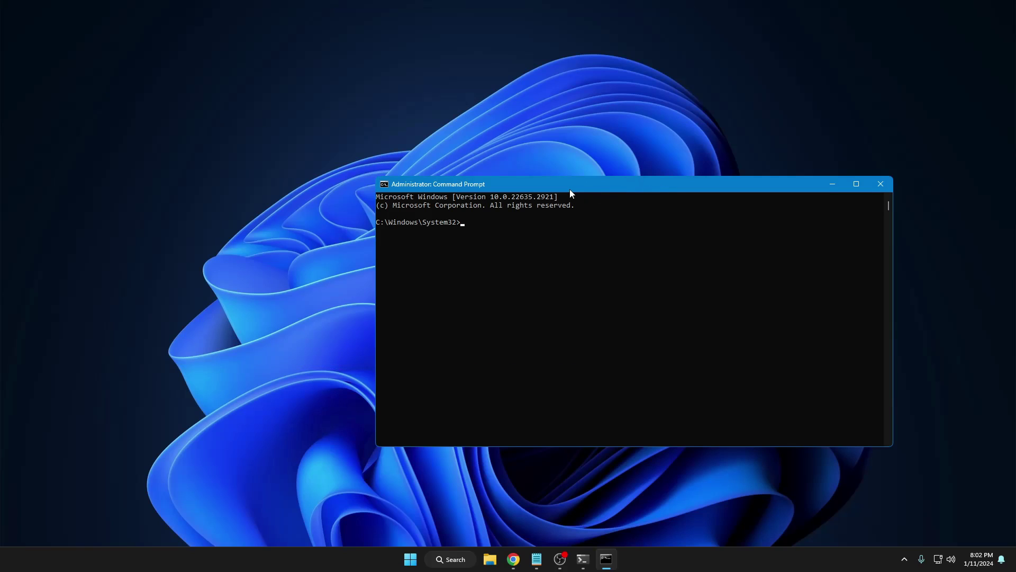
{"action": "left_click_drag", "start_coordinate": [569, 189], "coordinate": [535, 179]}
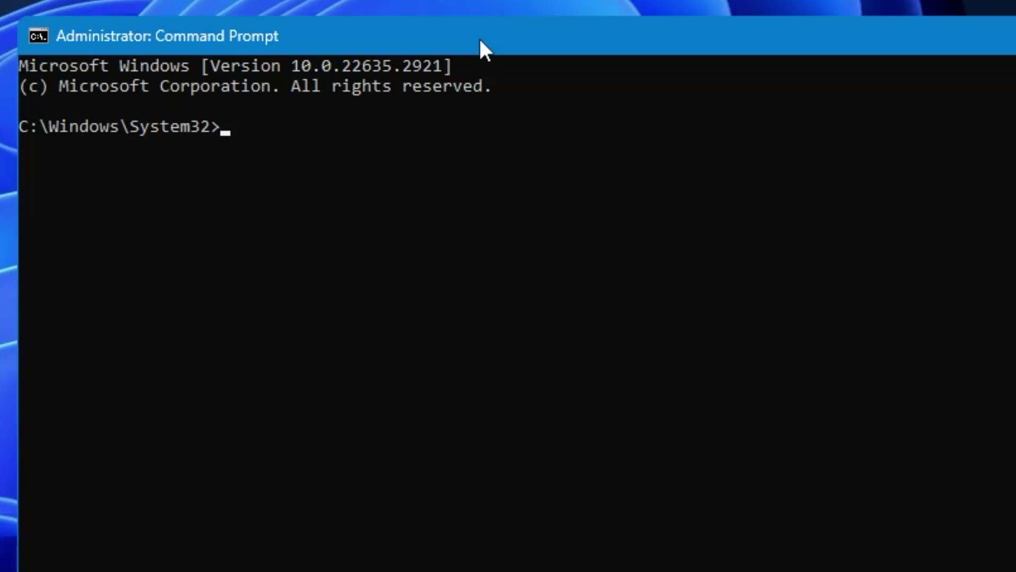
Reset the Winsock catalog with the command netsh winsock reset.
{"action": "type", "text": "m"}
{"action": "key", "text": "BackSpace"}
{"action": "type", "text": "netsh won"}
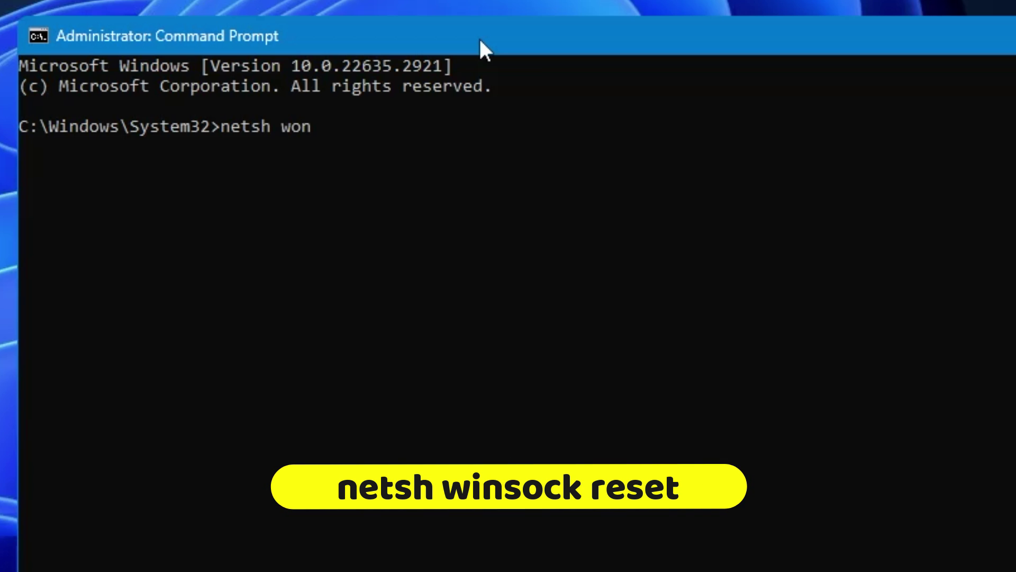
{"action": "key", "text": "BackSpace"}
{"action": "key", "text": "BackSpace"}
{"action": "type", "text": "insock reset"}
{"action": "key", "text": "Return"}
Clear the DNS cache with the command ipconfig /flushdns and close the Command Prompt.
{"action": "type", "text": "ipconfig /"}
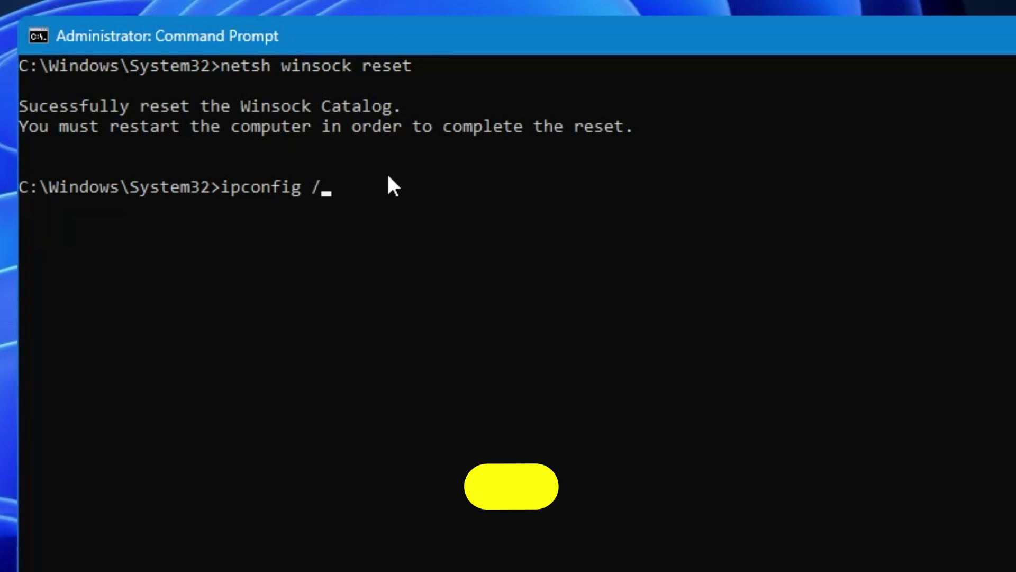
{"action": "type", "text": "fli"}
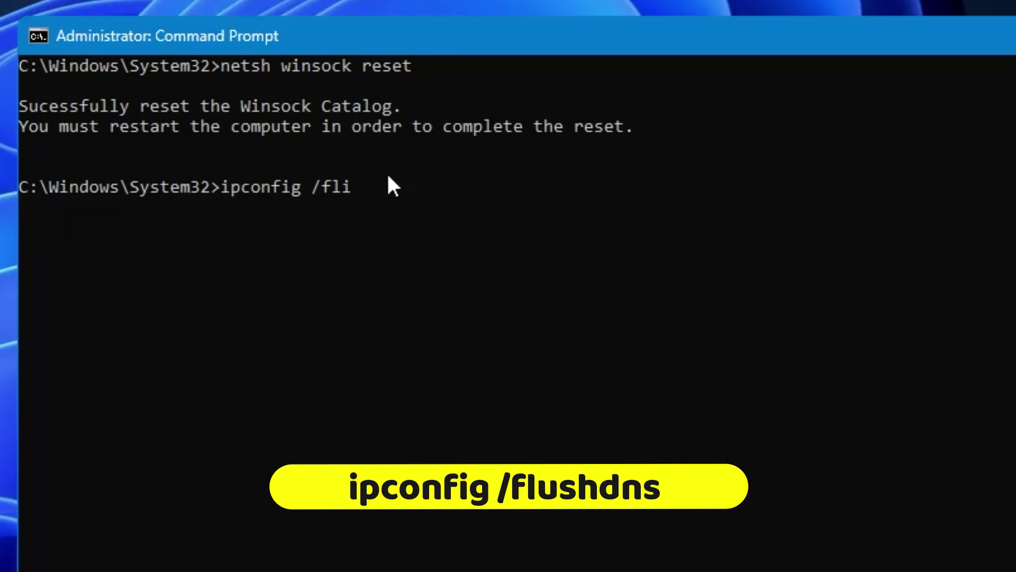
{"action": "key", "text": "BackSpace"}
{"action": "type", "text": "ushdns"}
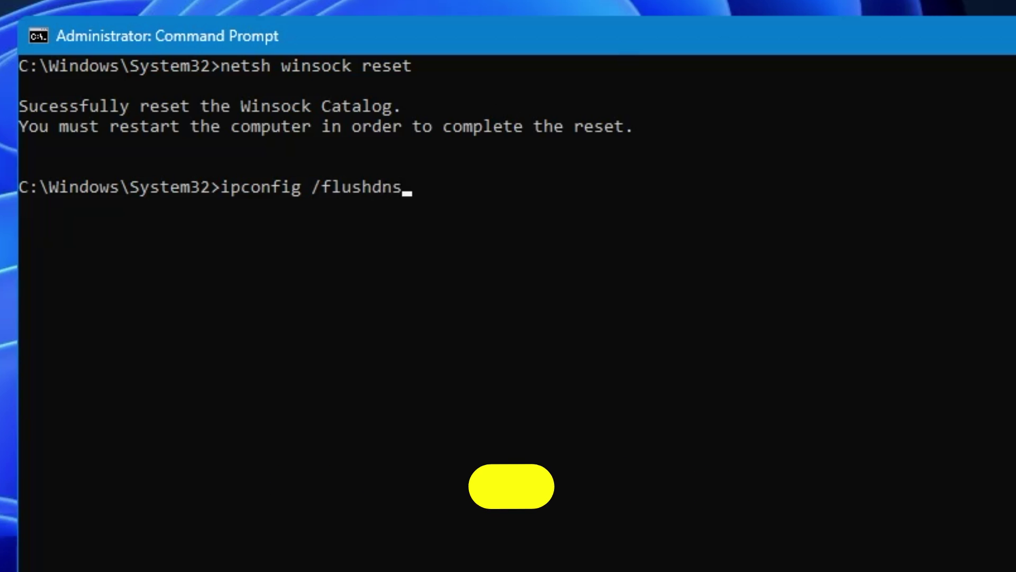
{"action": "key", "text": "Return"}
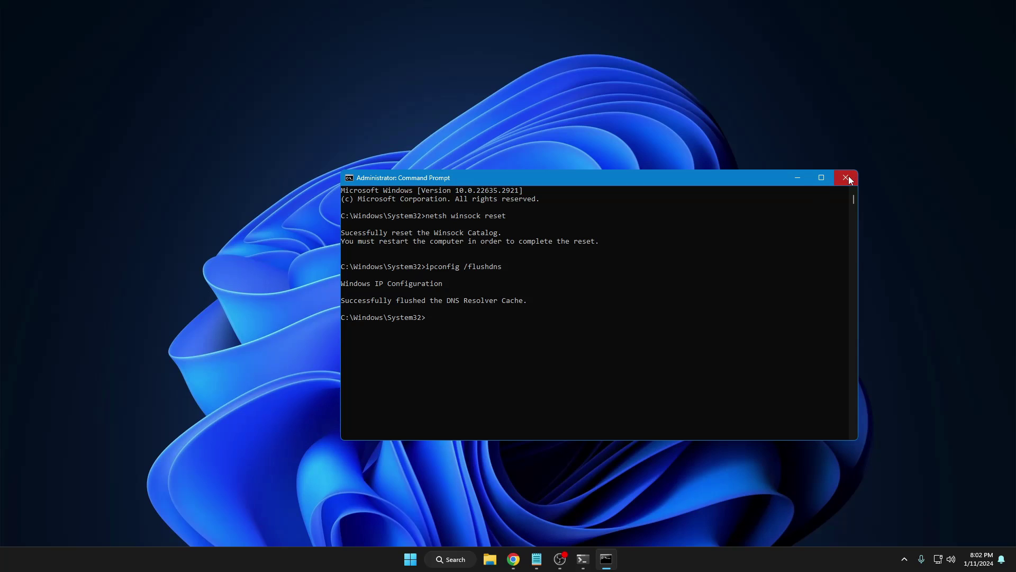
{"action": "left_click", "coordinate": [846, 178]}
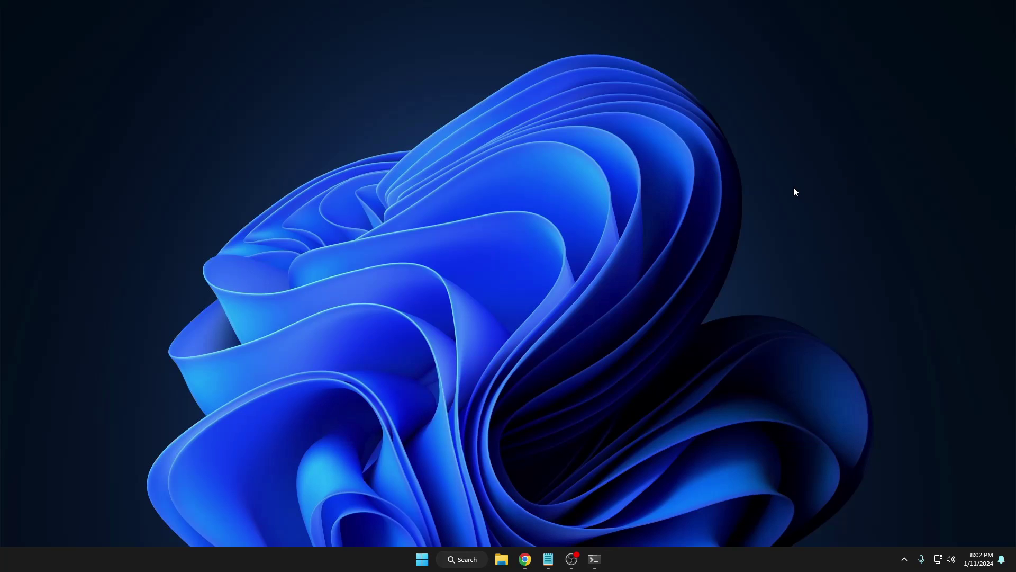